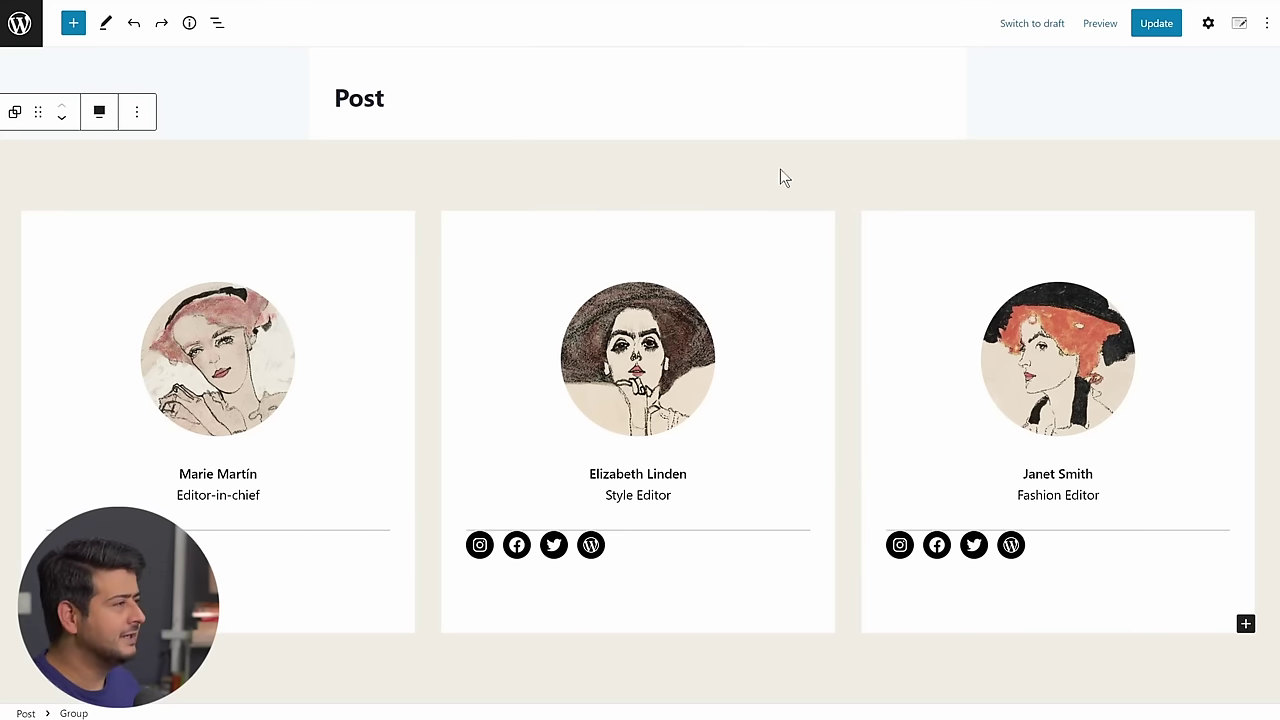
Remove the team social cards Group through List View, leaving the post empty.
left_click(217, 22)
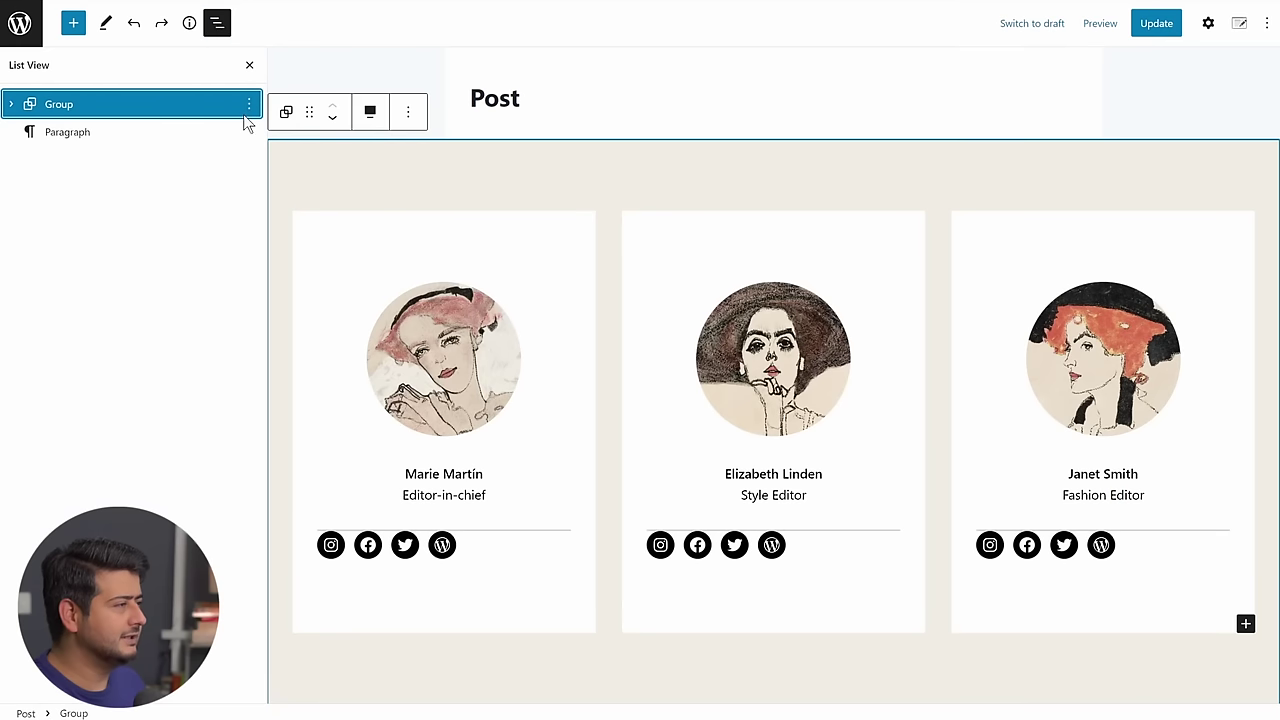
left_click(249, 105)
left_click(284, 447)
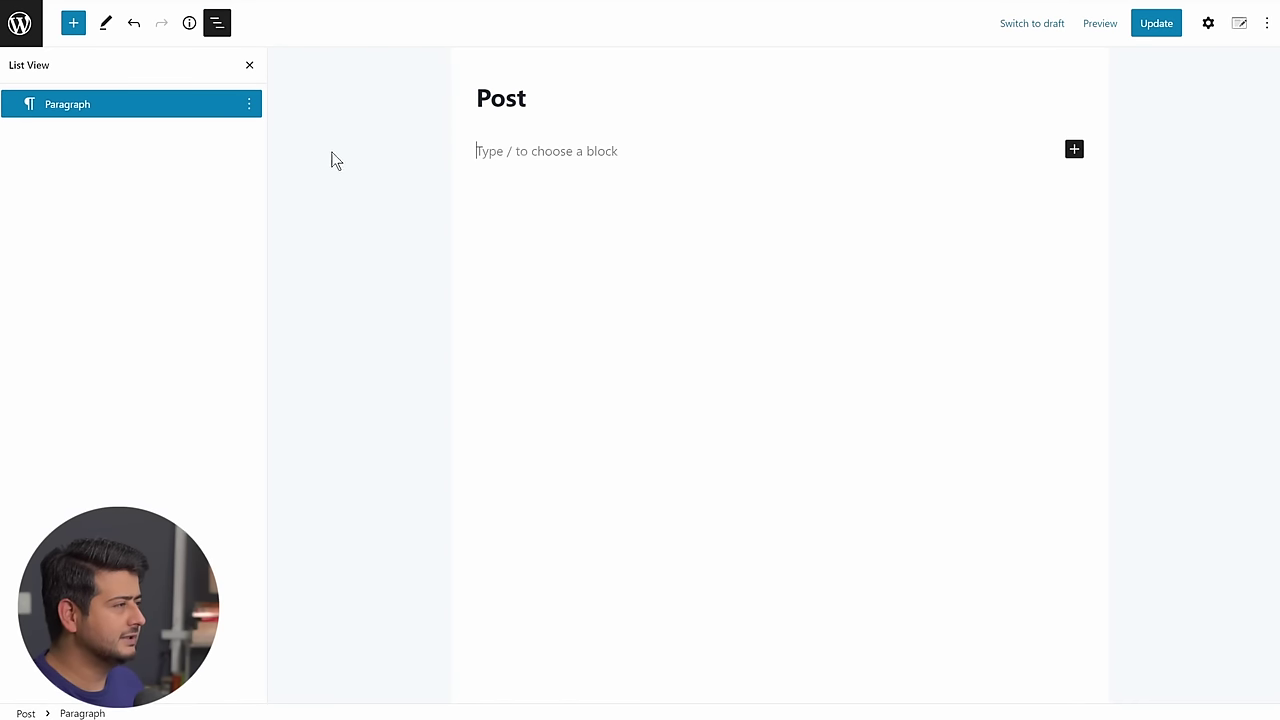
left_click(252, 66)
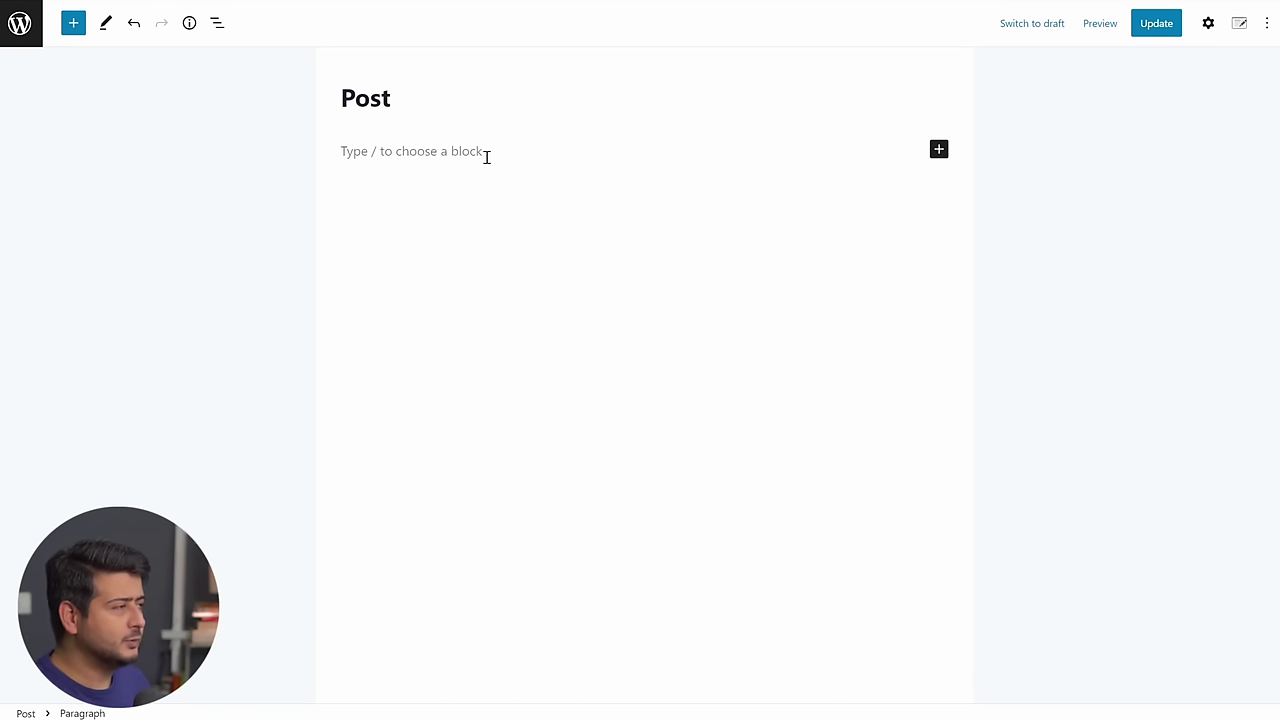
Open the inserter's Patterns tab and view the Buttons and Columns pattern categories.
left_click(74, 23)
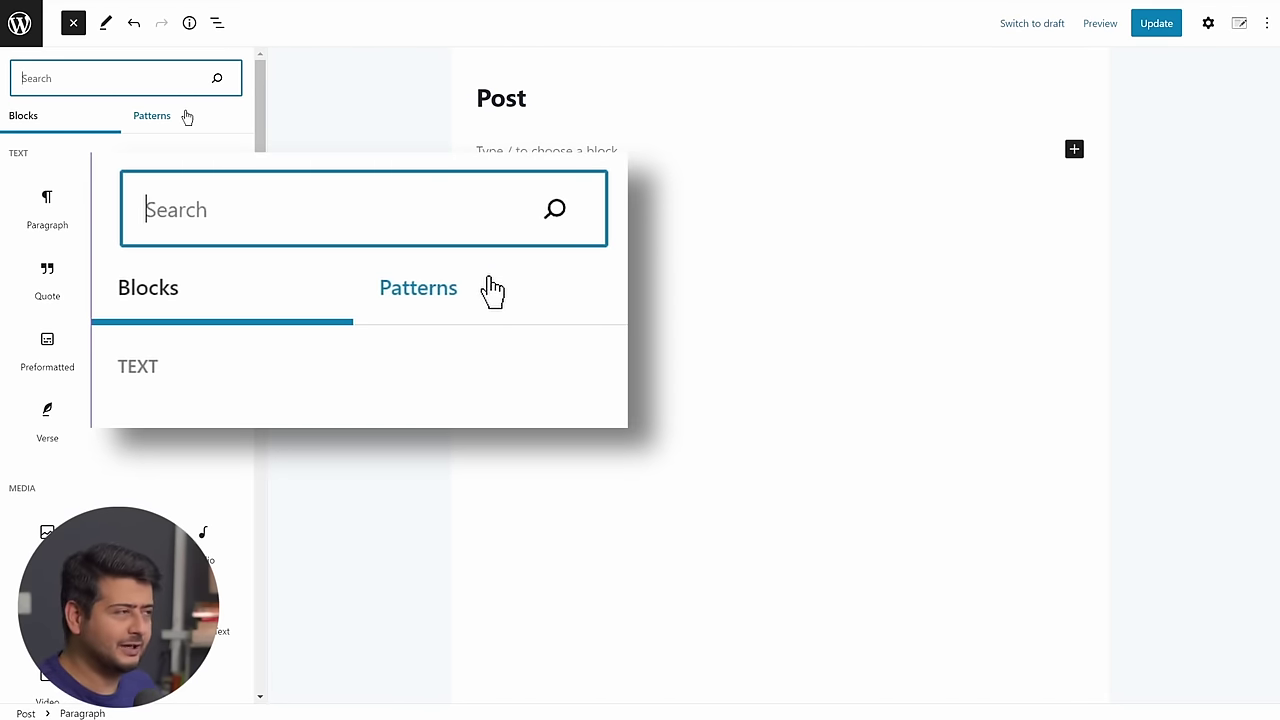
left_click(162, 121)
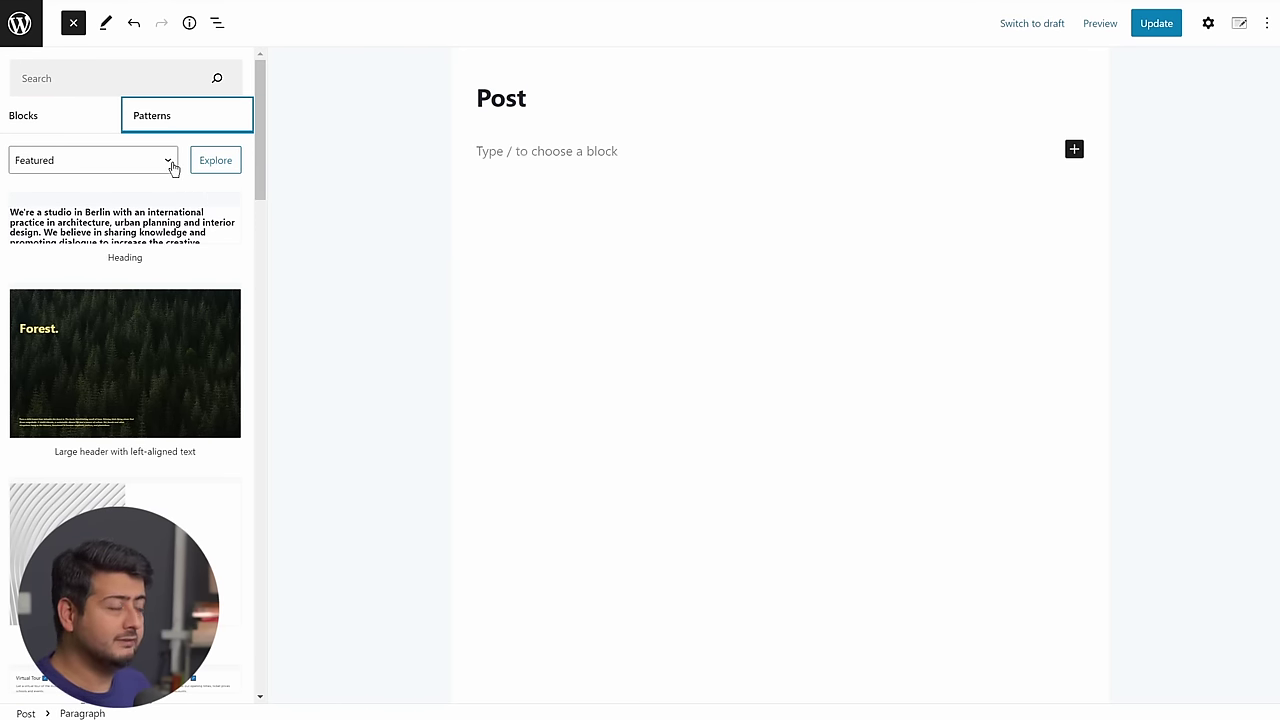
left_click(167, 163)
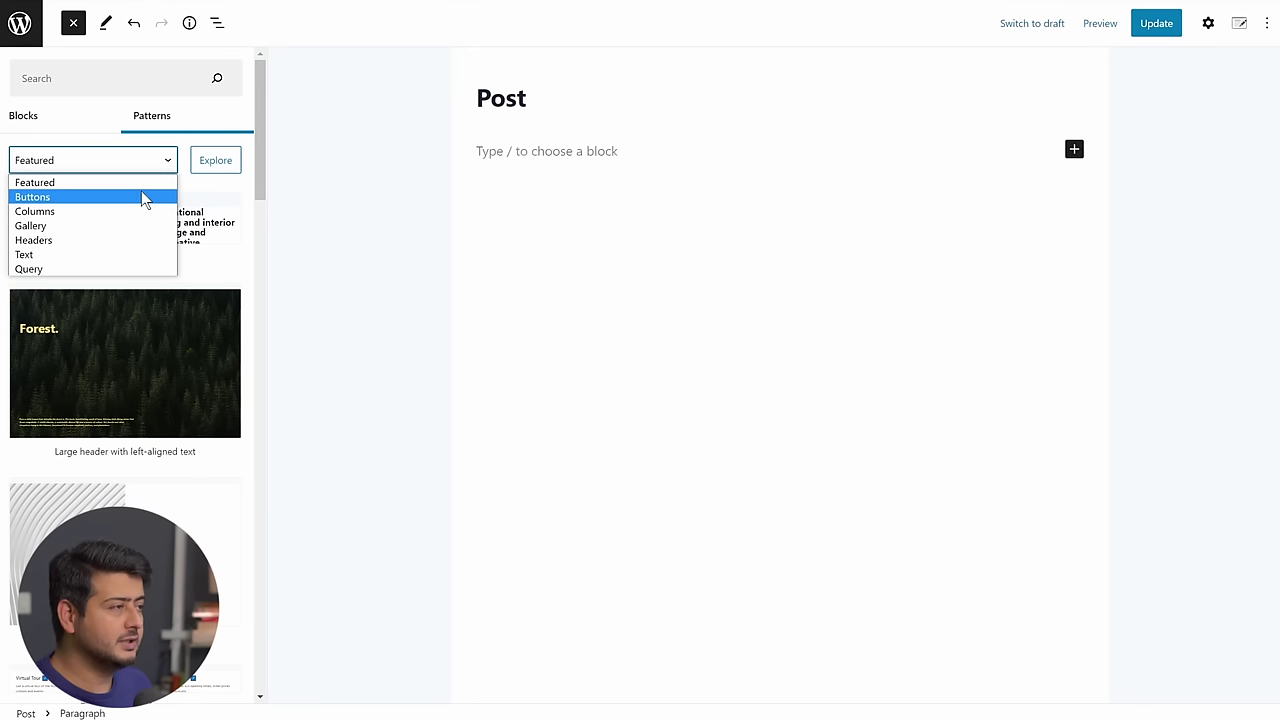
left_click(146, 197)
left_click(171, 170)
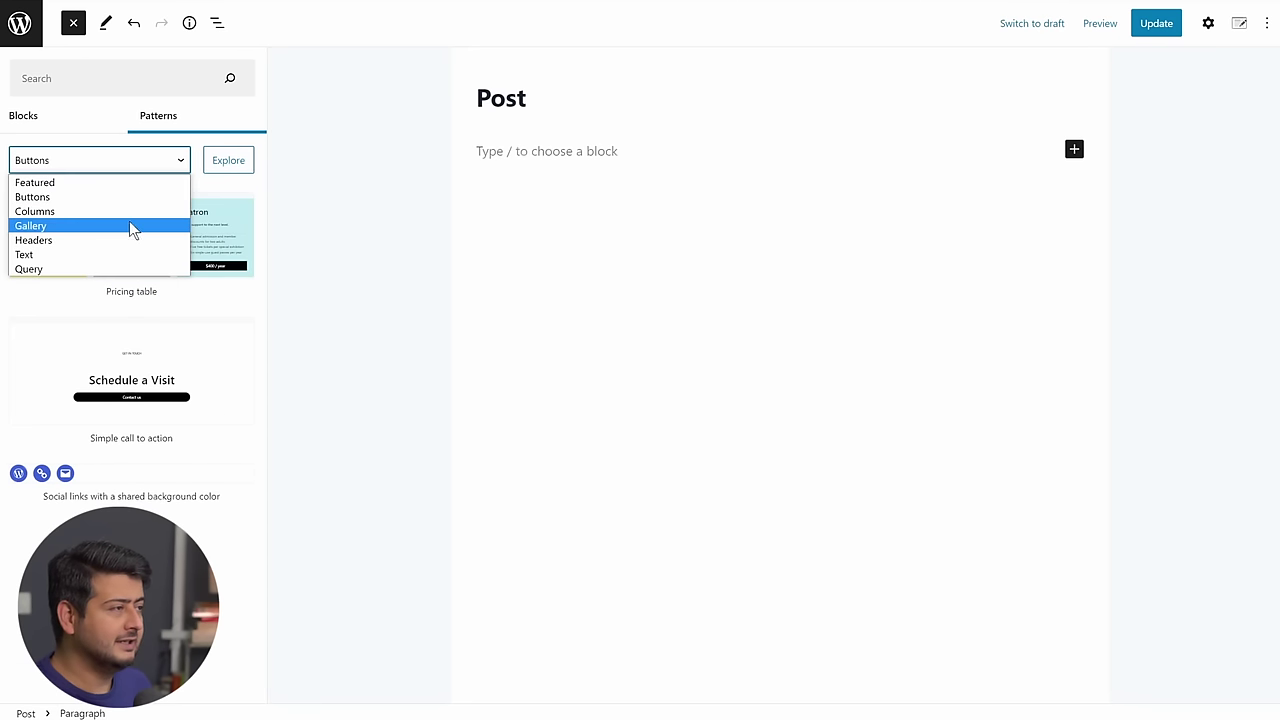
left_click(126, 210)
Browse the Gallery, Headers, Text and Query pattern categories.
left_click(150, 162)
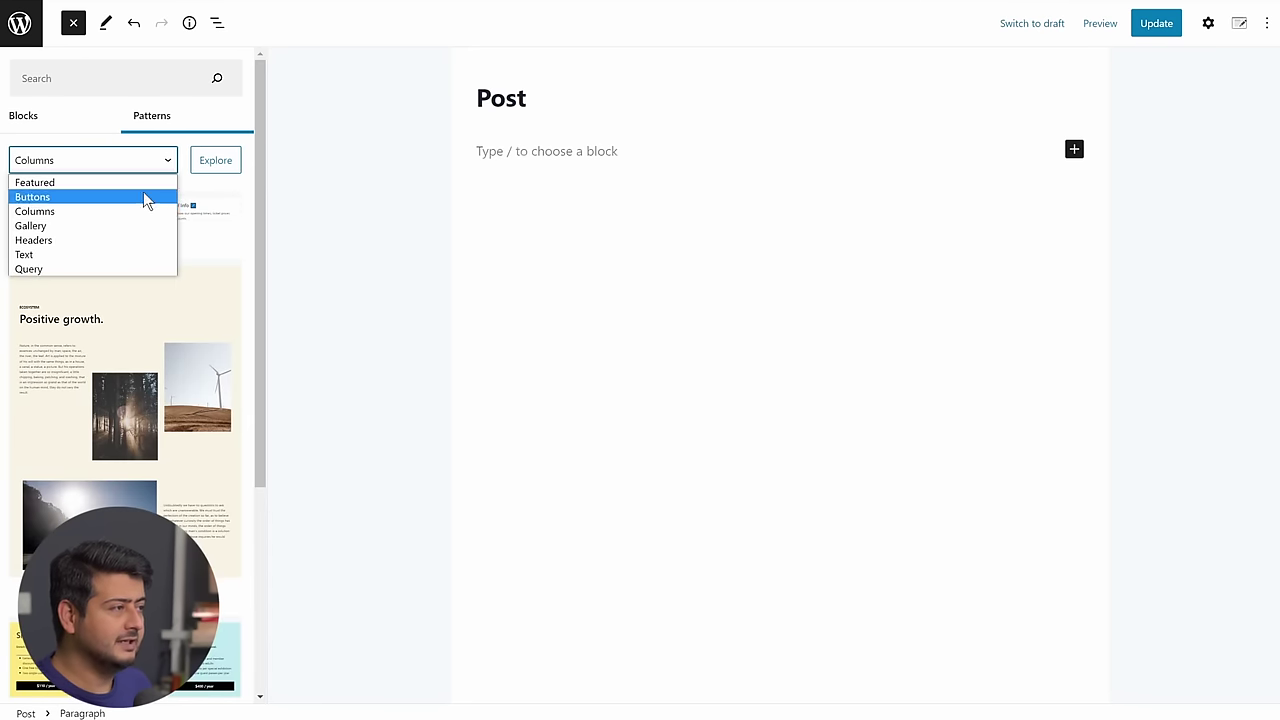
left_click(103, 224)
left_click(151, 163)
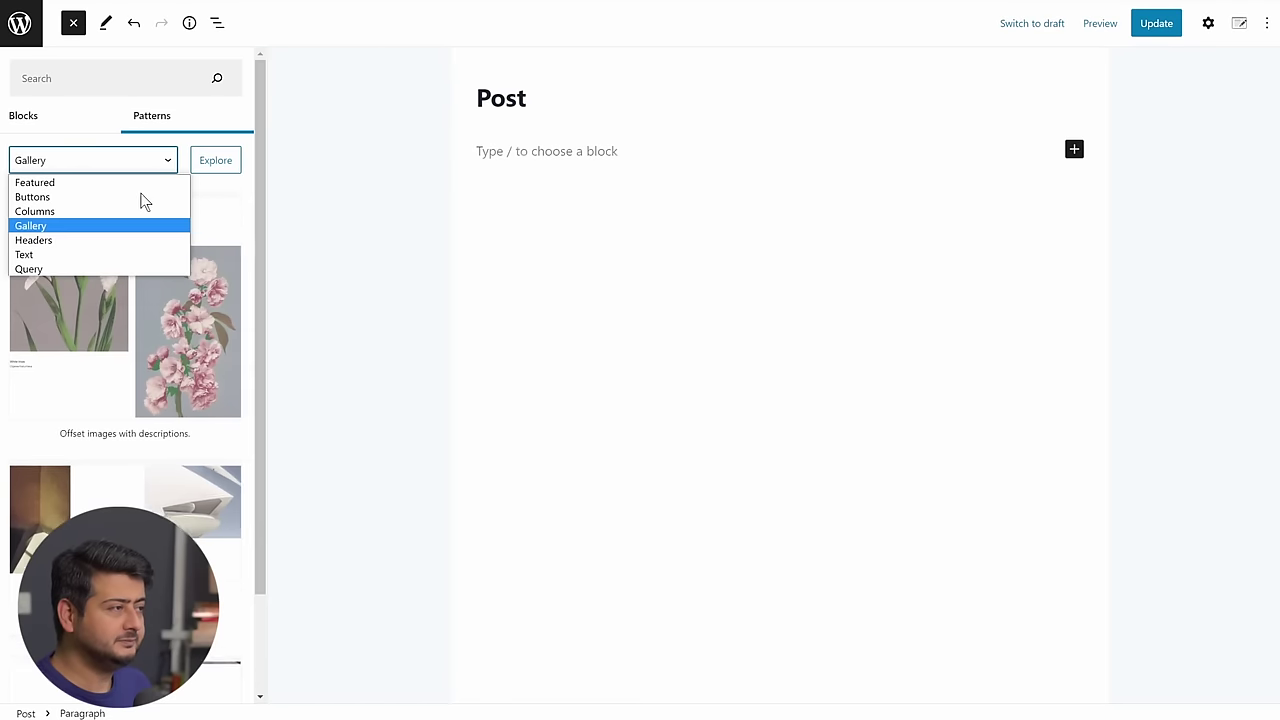
left_click(113, 242)
left_click(146, 163)
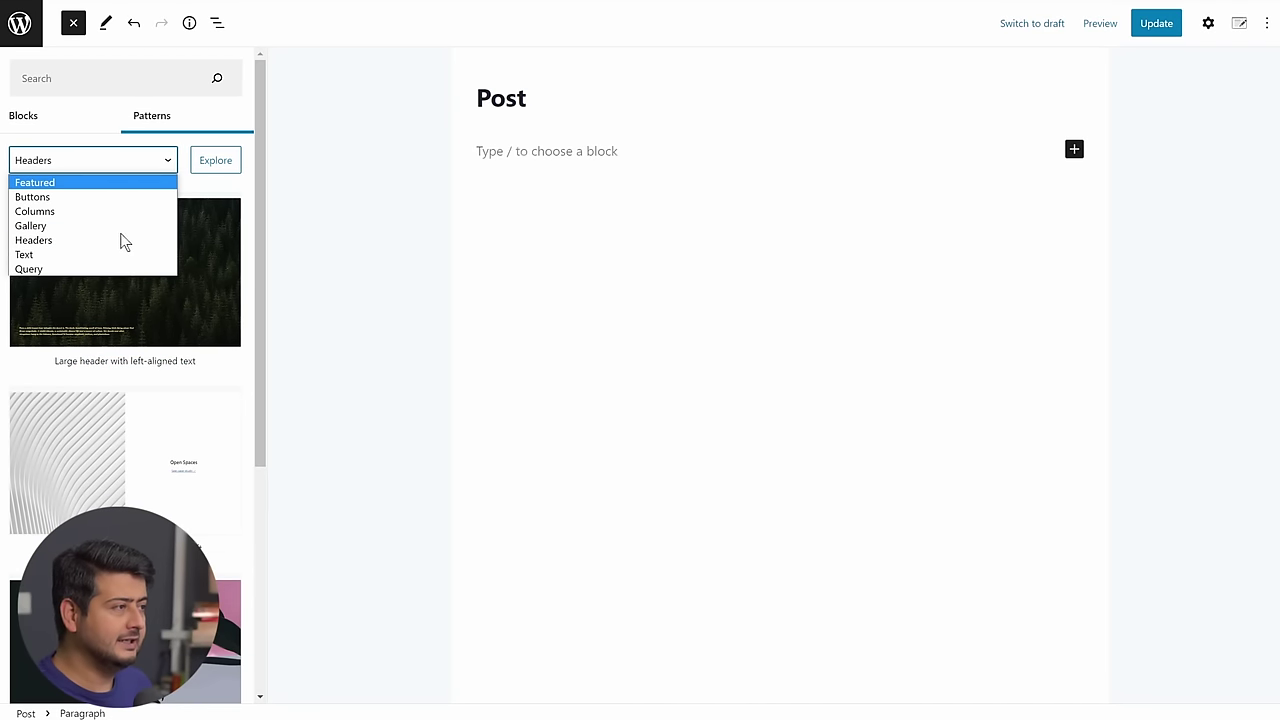
left_click(111, 255)
left_click(168, 163)
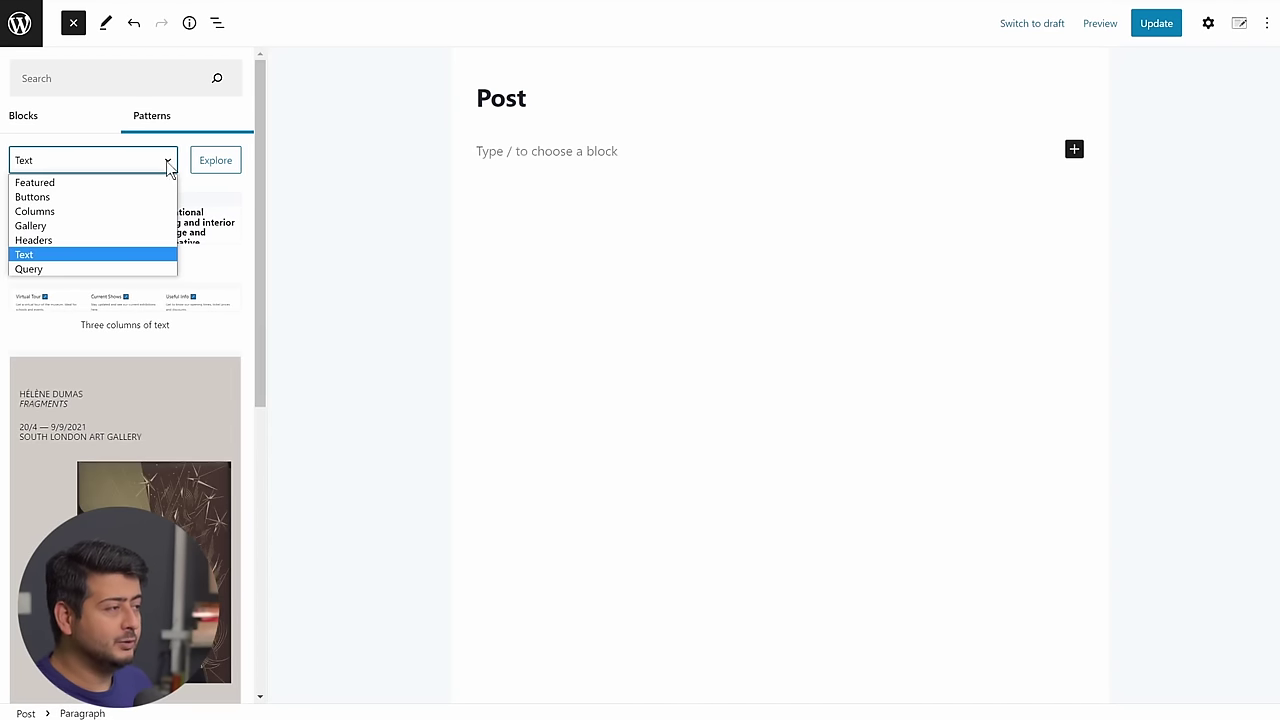
left_click(110, 267)
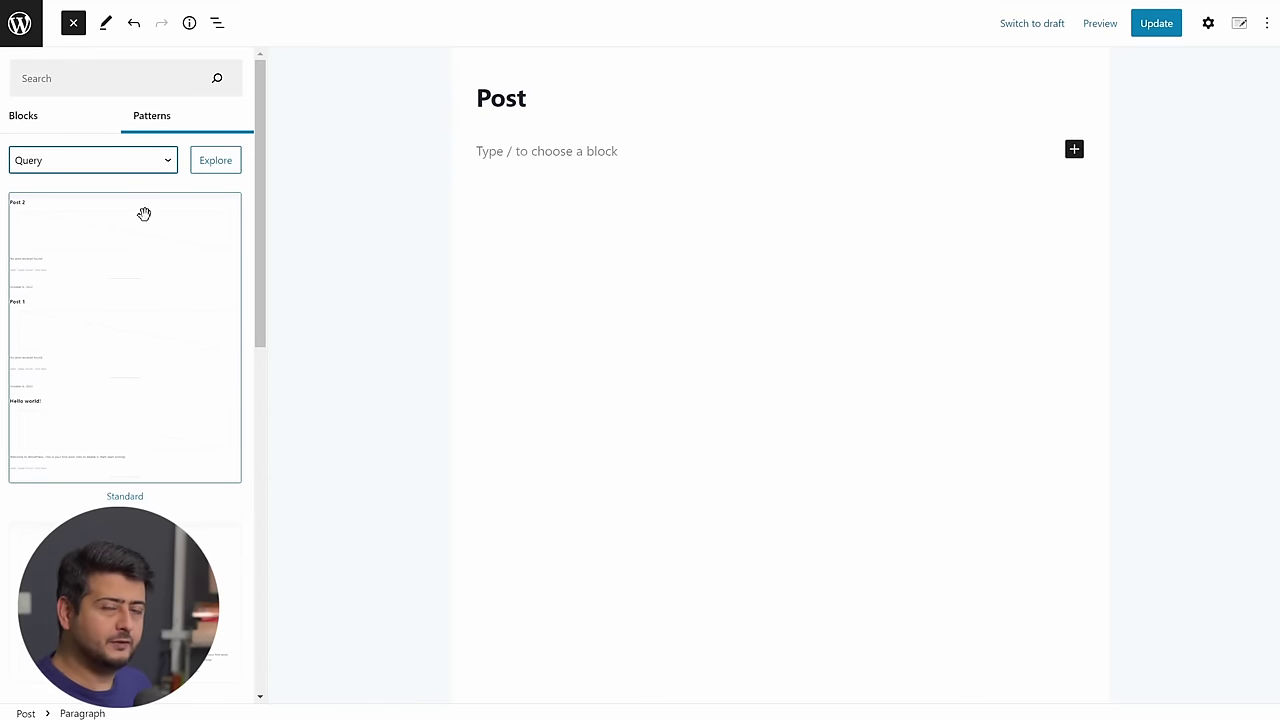
Return to Featured patterns and scroll down to the Event details pattern.
left_click(143, 172)
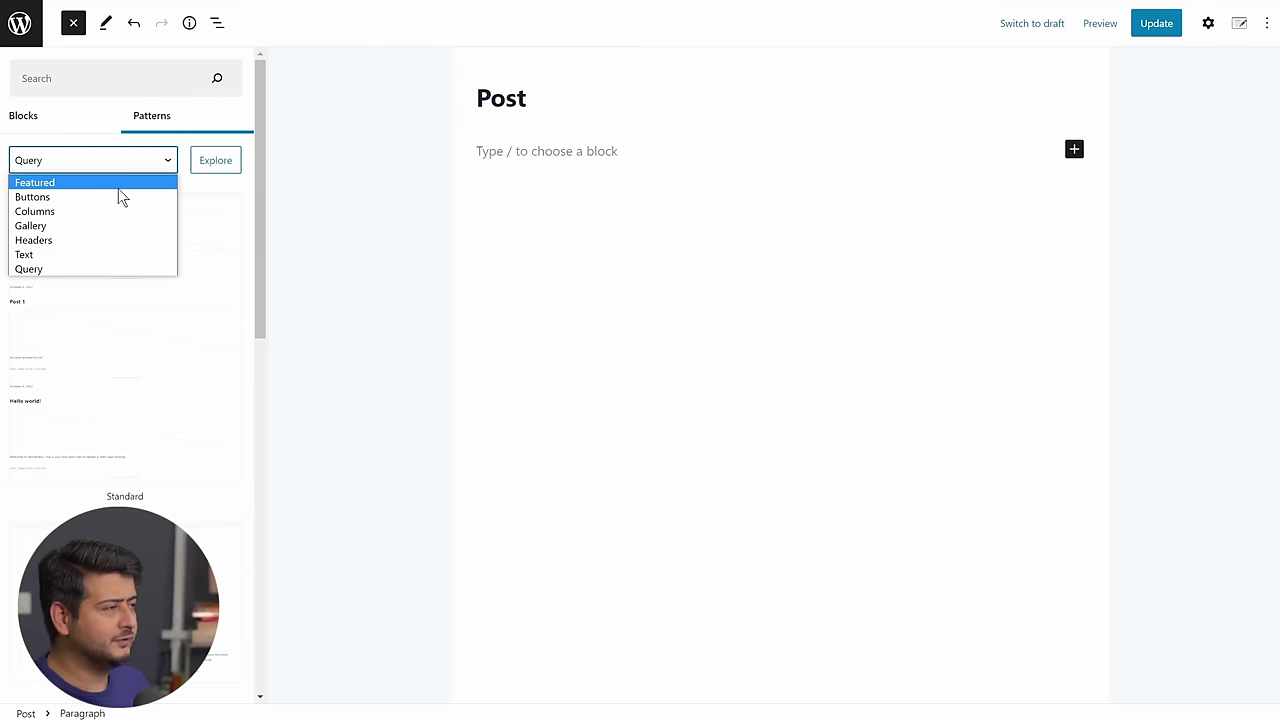
left_click(118, 182)
scroll(196, 215, "down", 15)
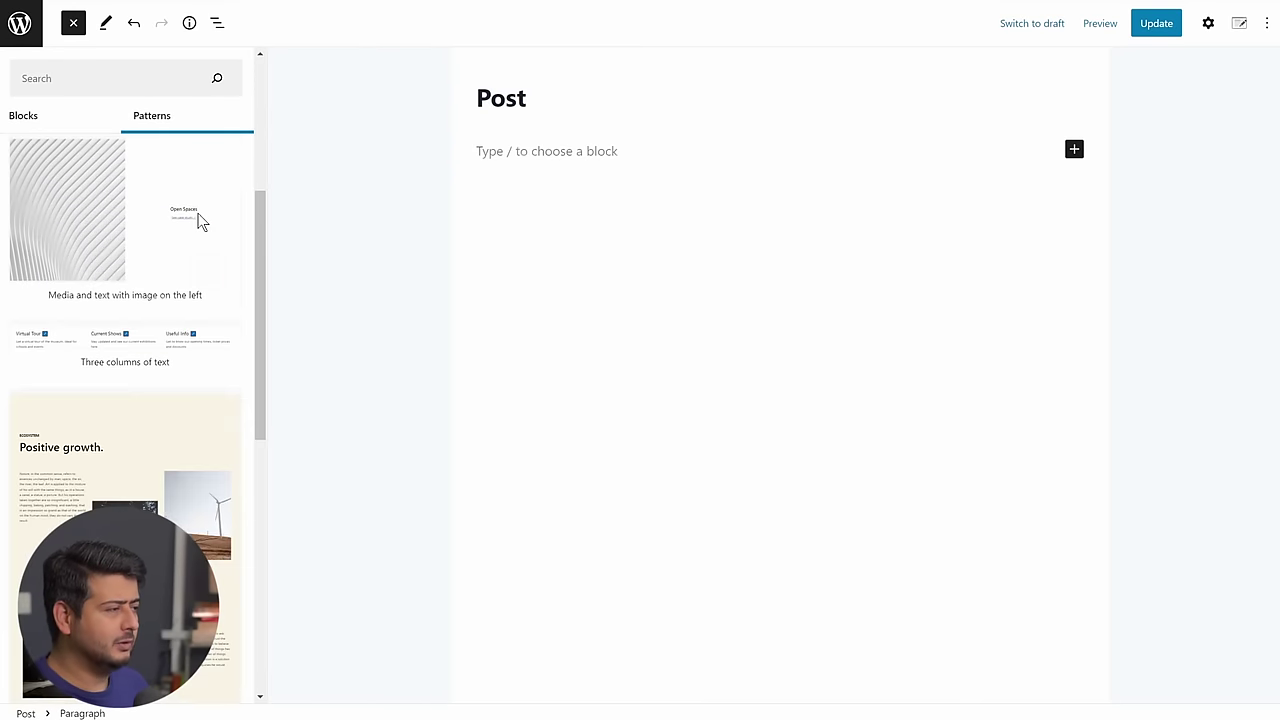
scroll(197, 224, "down", 6)
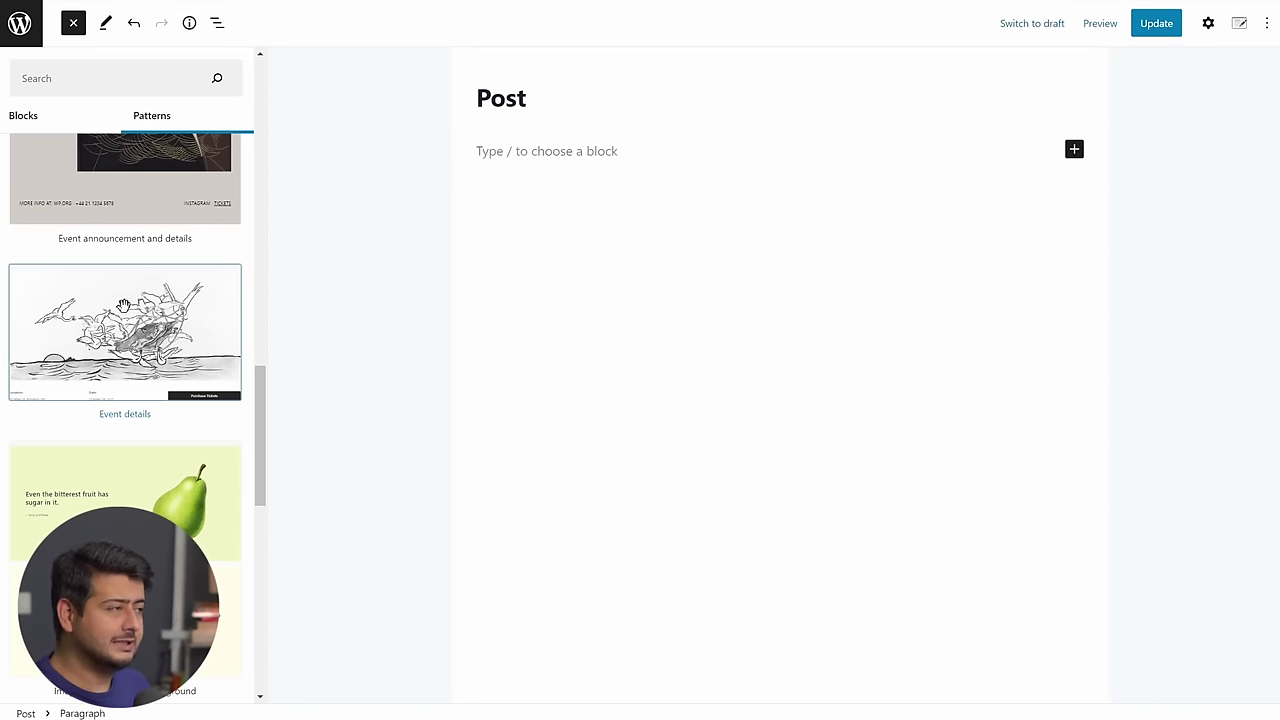
Insert the Event details pattern into the post and select its image in the block outline.
left_click(123, 305)
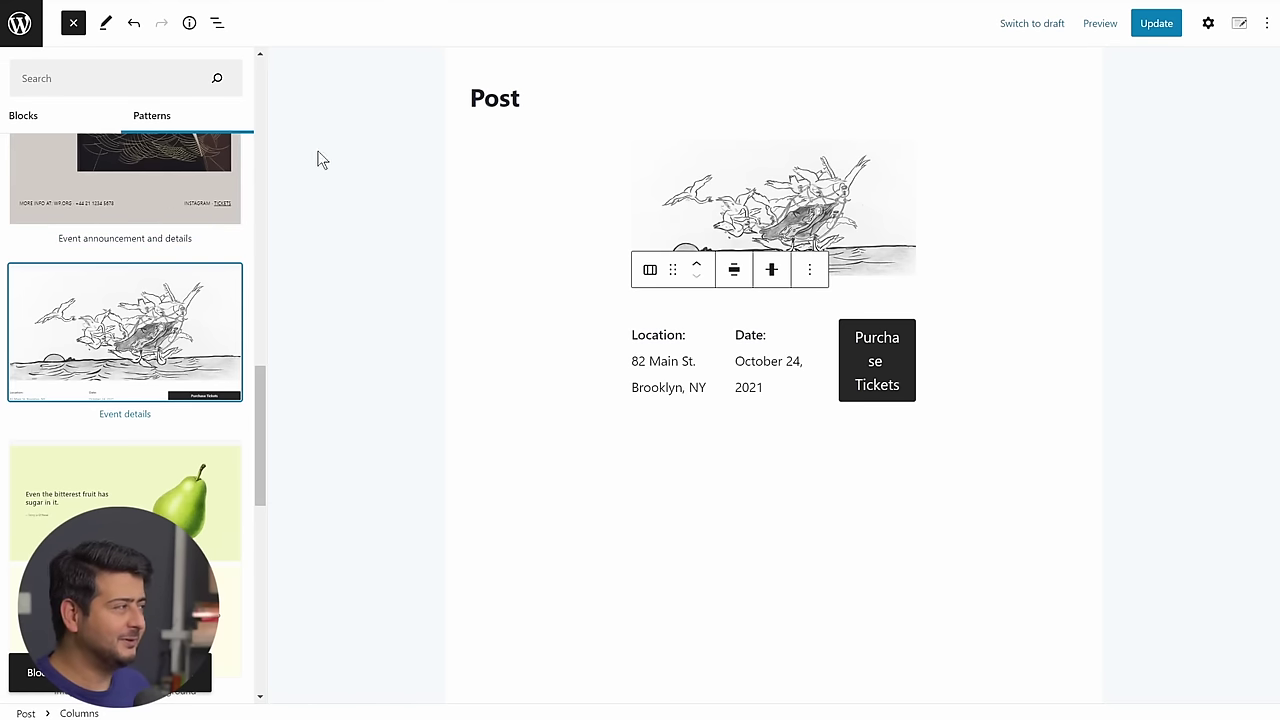
left_click(79, 29)
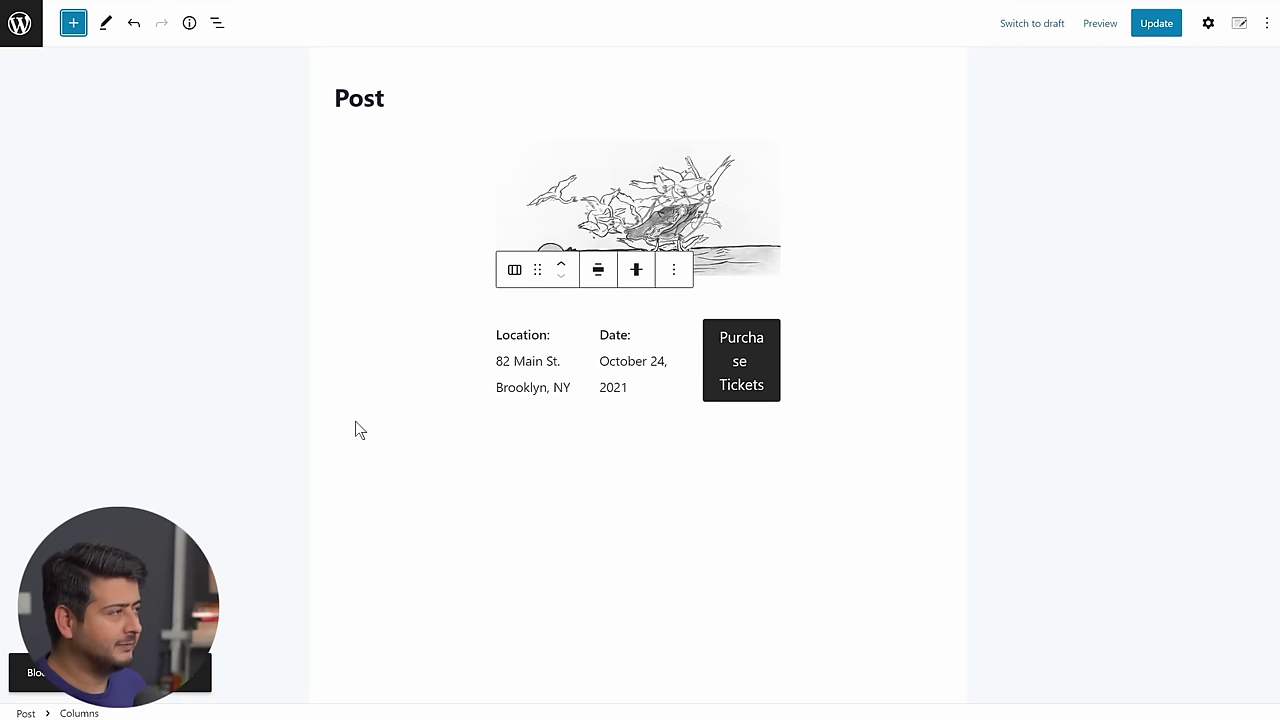
left_click(217, 22)
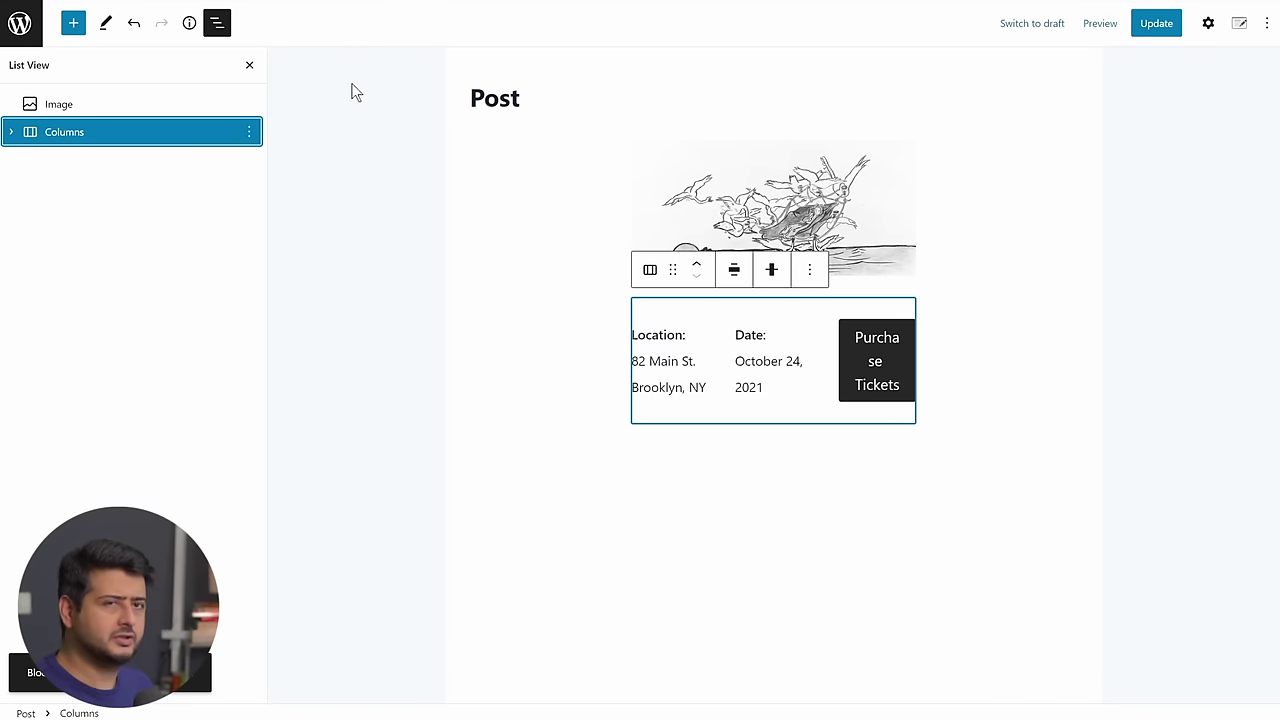
left_click(72, 106)
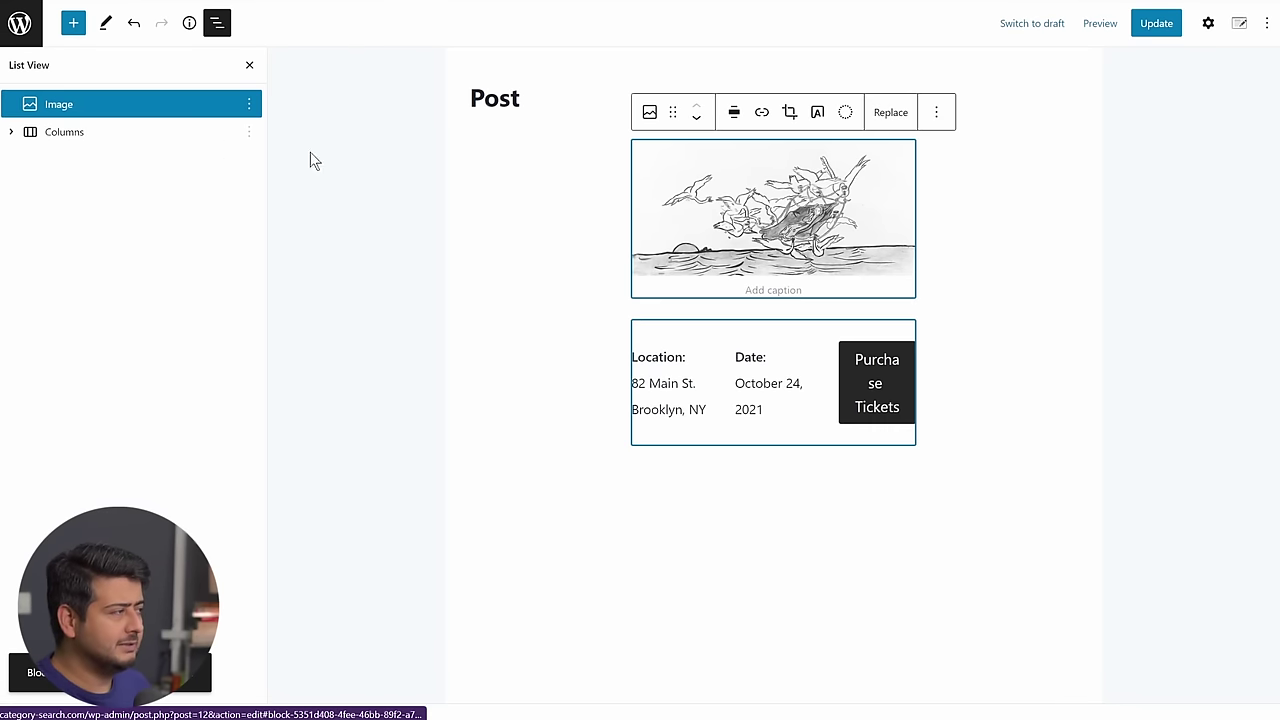
Expand the Columns block and its three columns to reveal the Purchase Tickets button.
left_click(84, 133)
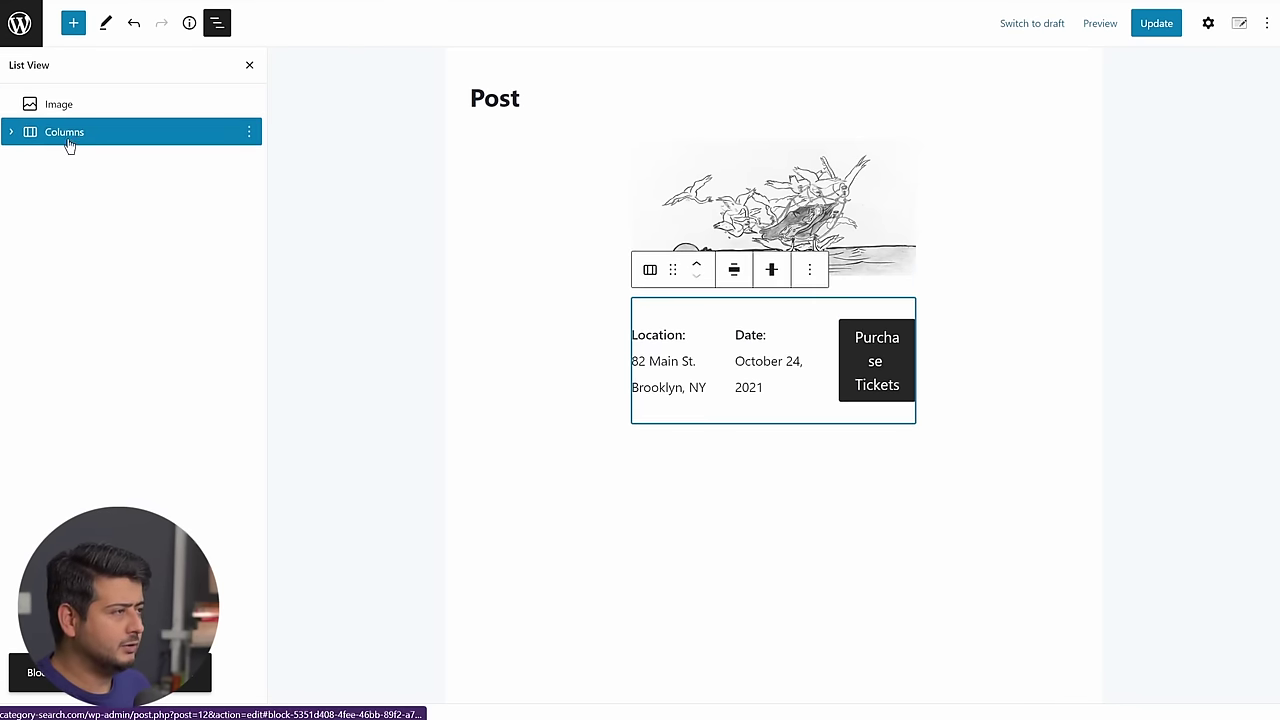
left_click(12, 138)
left_click(30, 160)
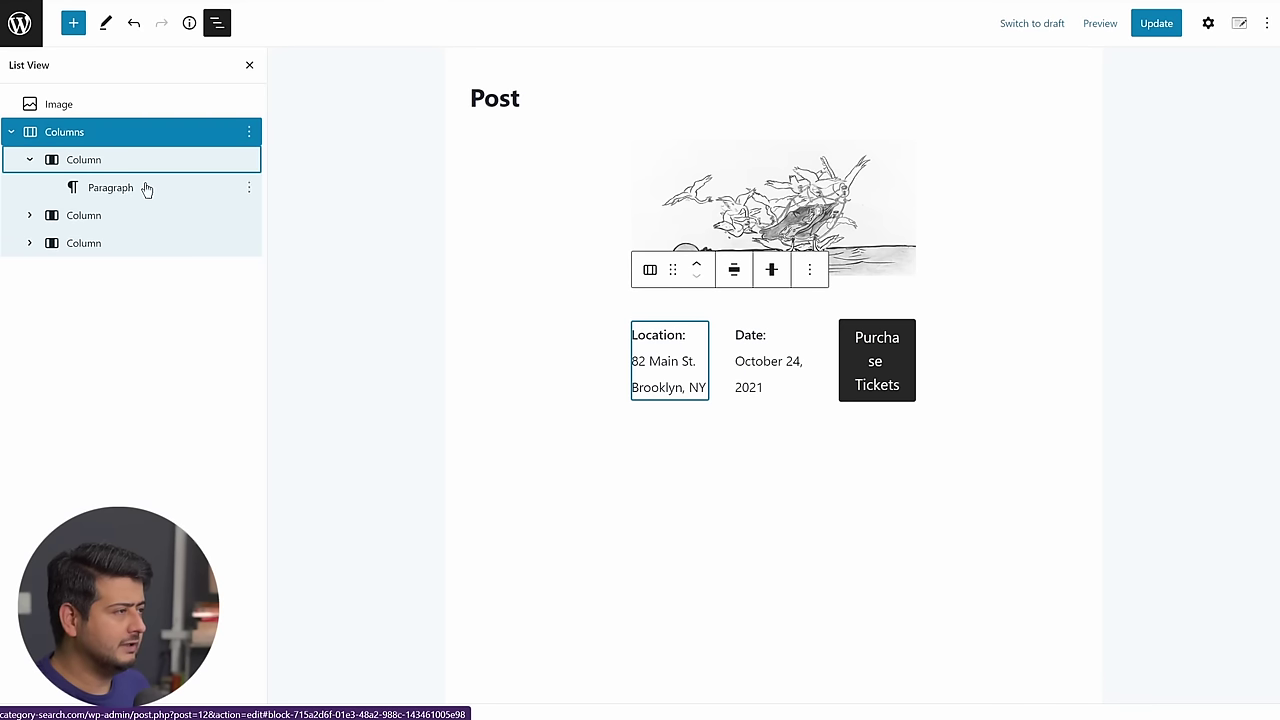
left_click(29, 215)
left_click(29, 271)
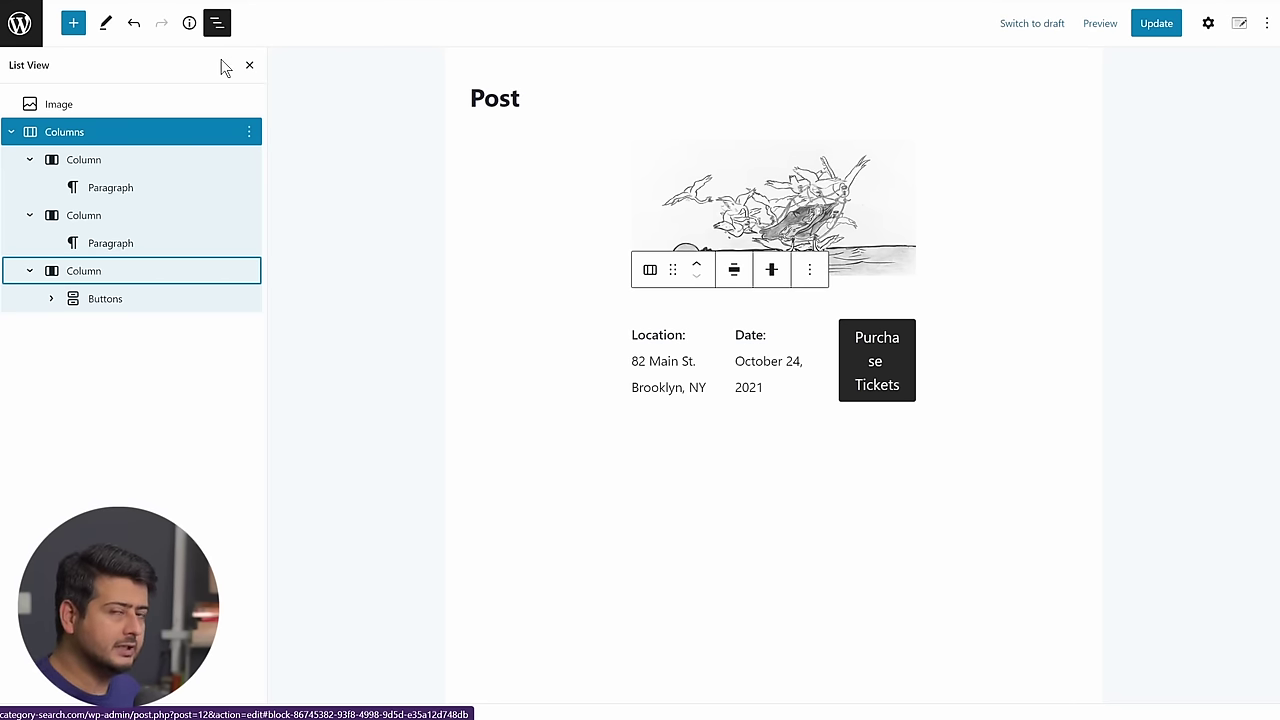
left_click(250, 68)
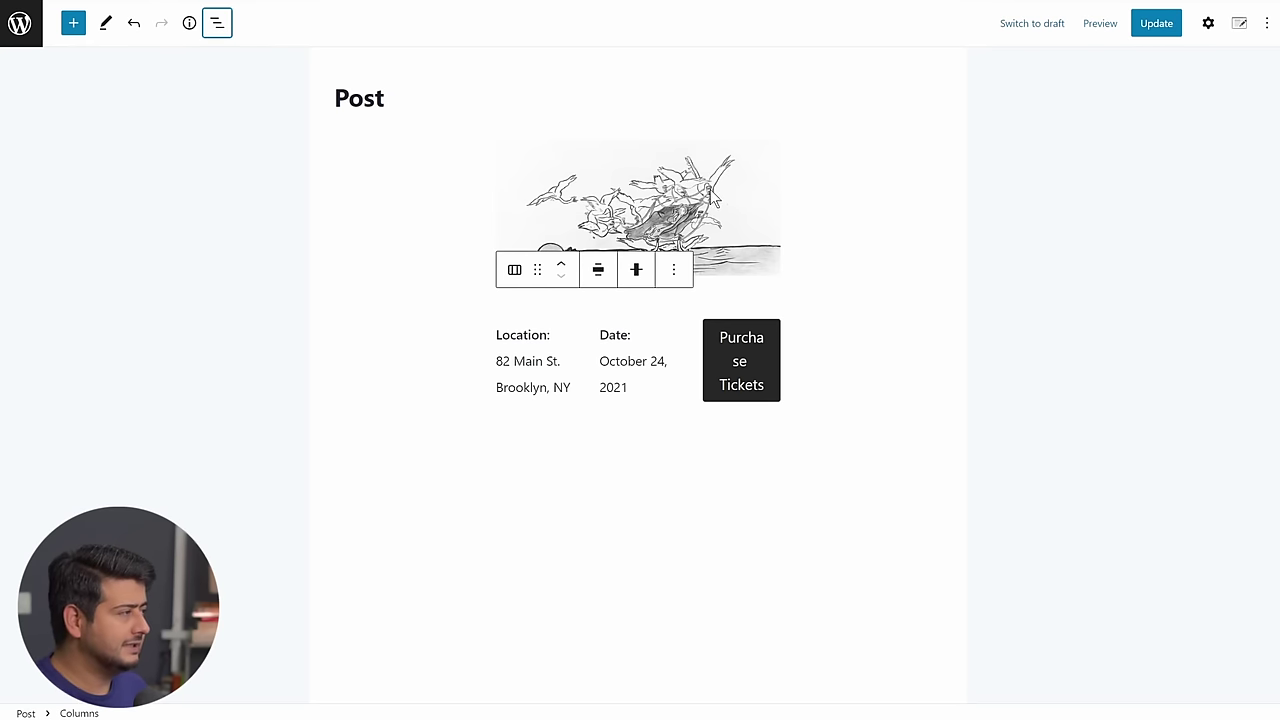
Apply the Rounded style to the event image from the block settings sidebar.
left_click(683, 184)
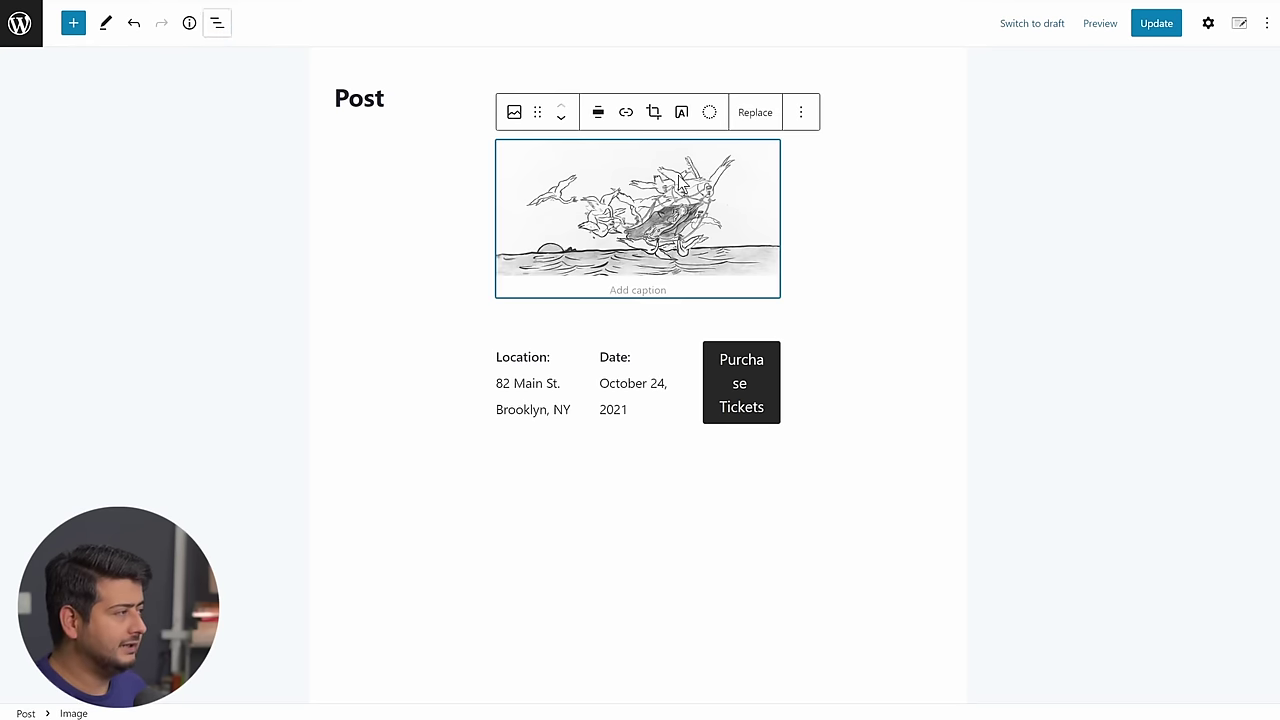
left_click(1208, 23)
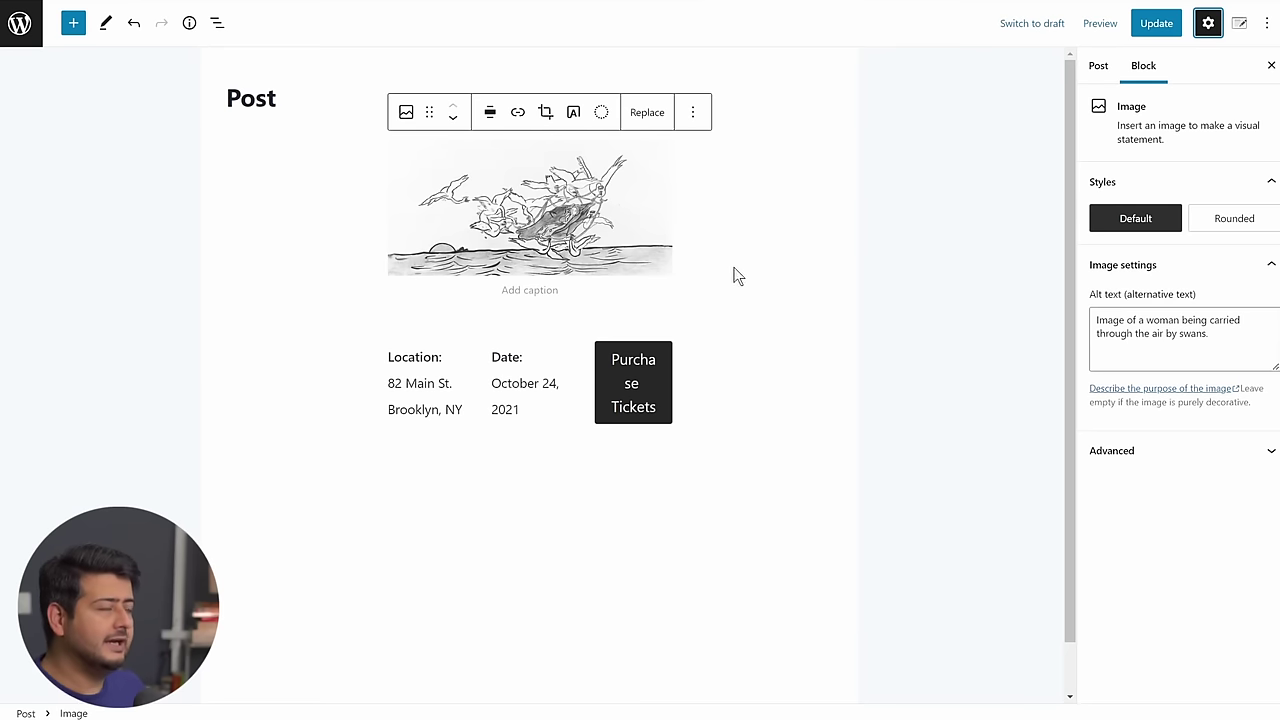
left_click(1220, 218)
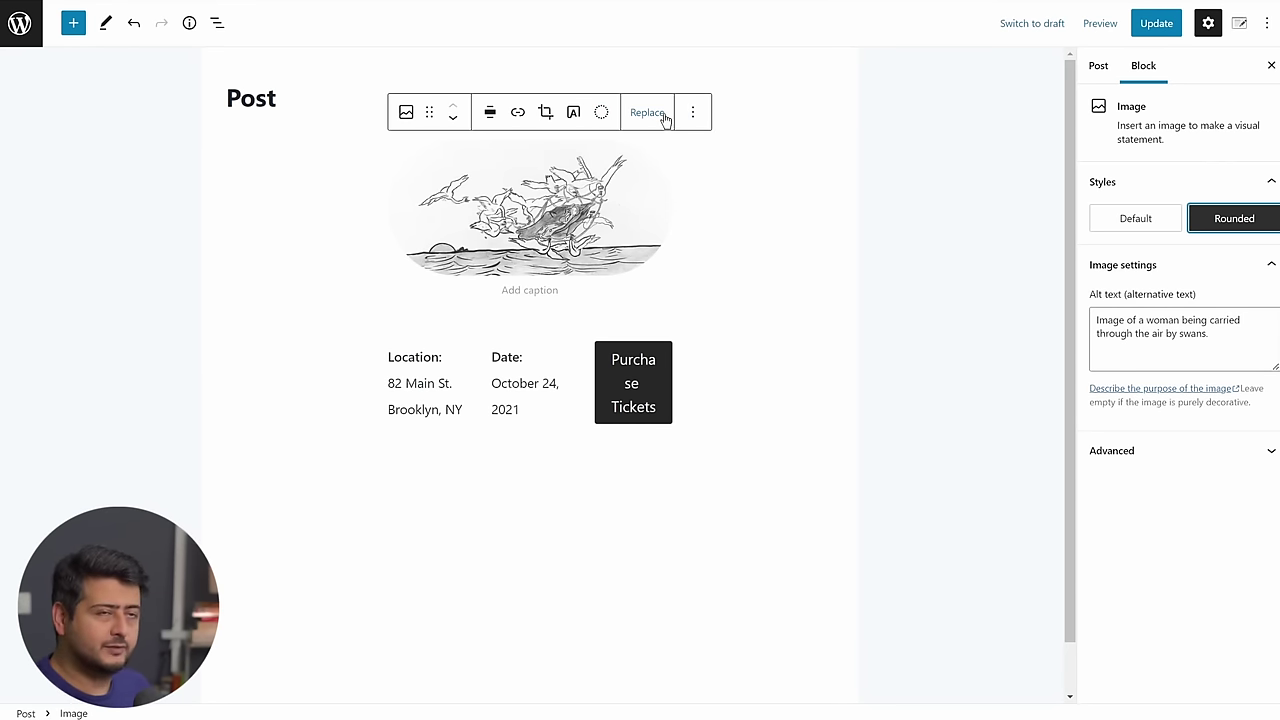
left_click(425, 382)
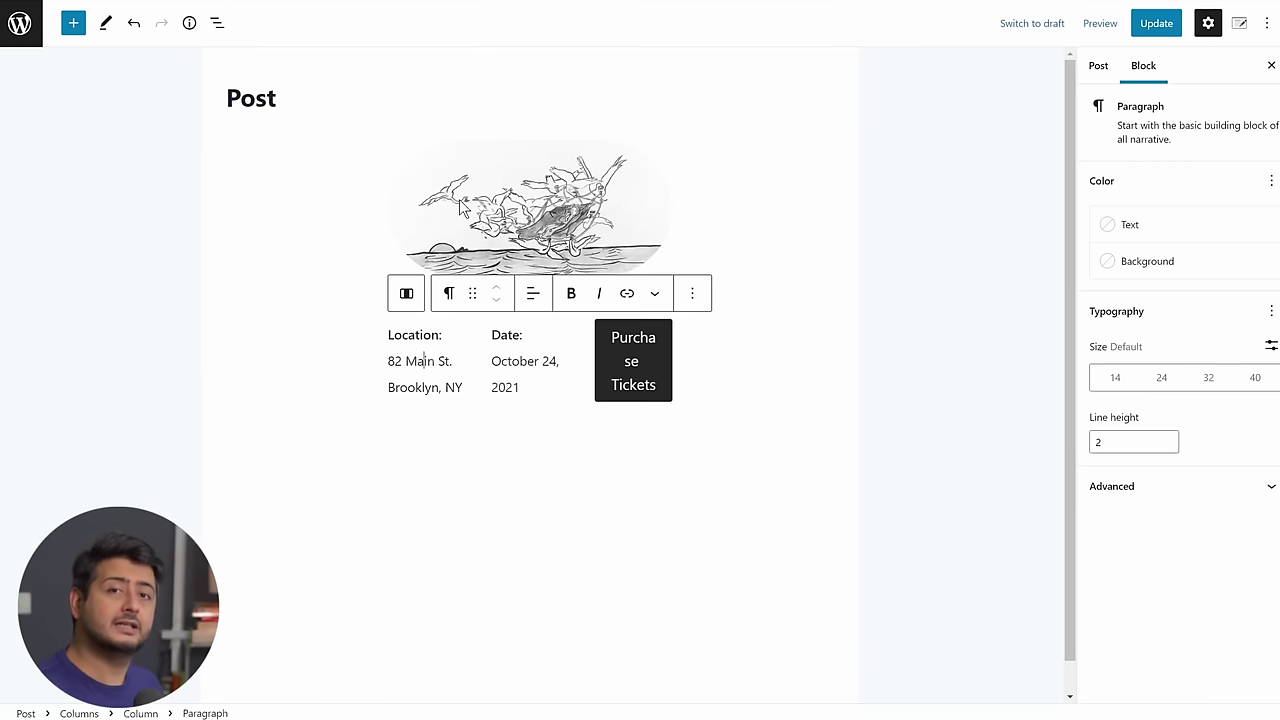
In List View, multi-select the Image and Columns blocks and view their options menu.
left_click(216, 22)
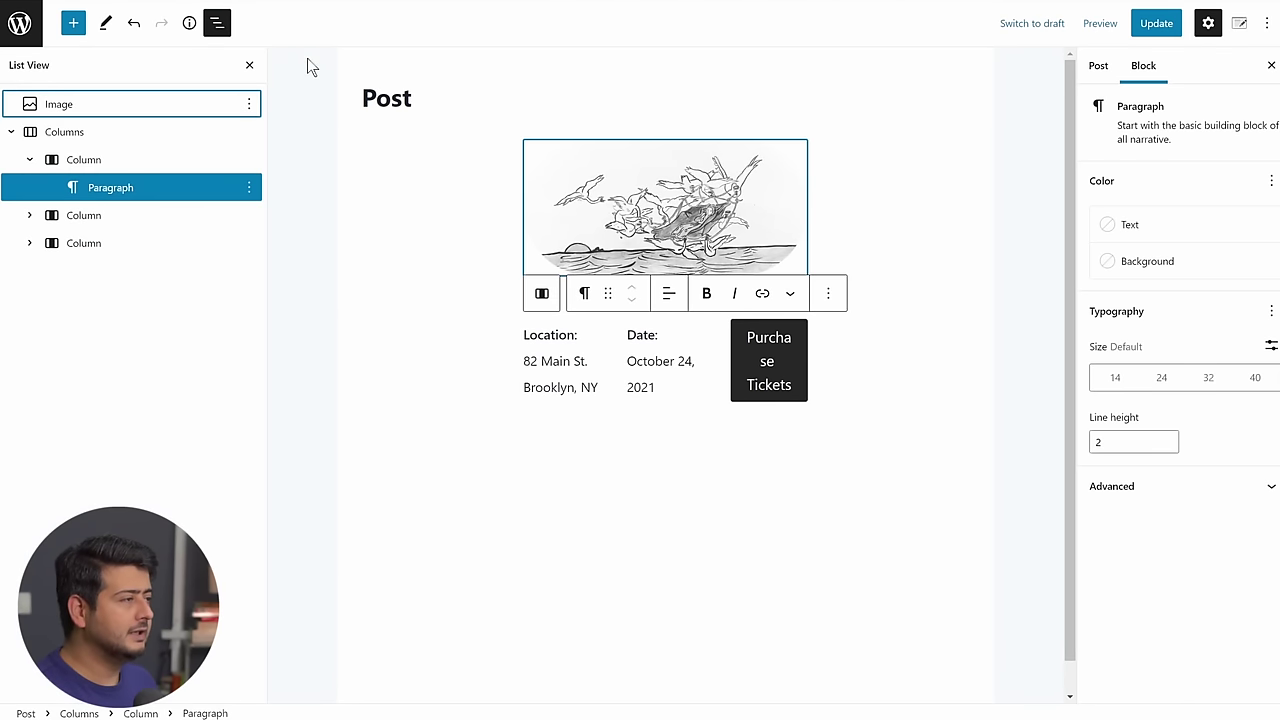
left_click(178, 110)
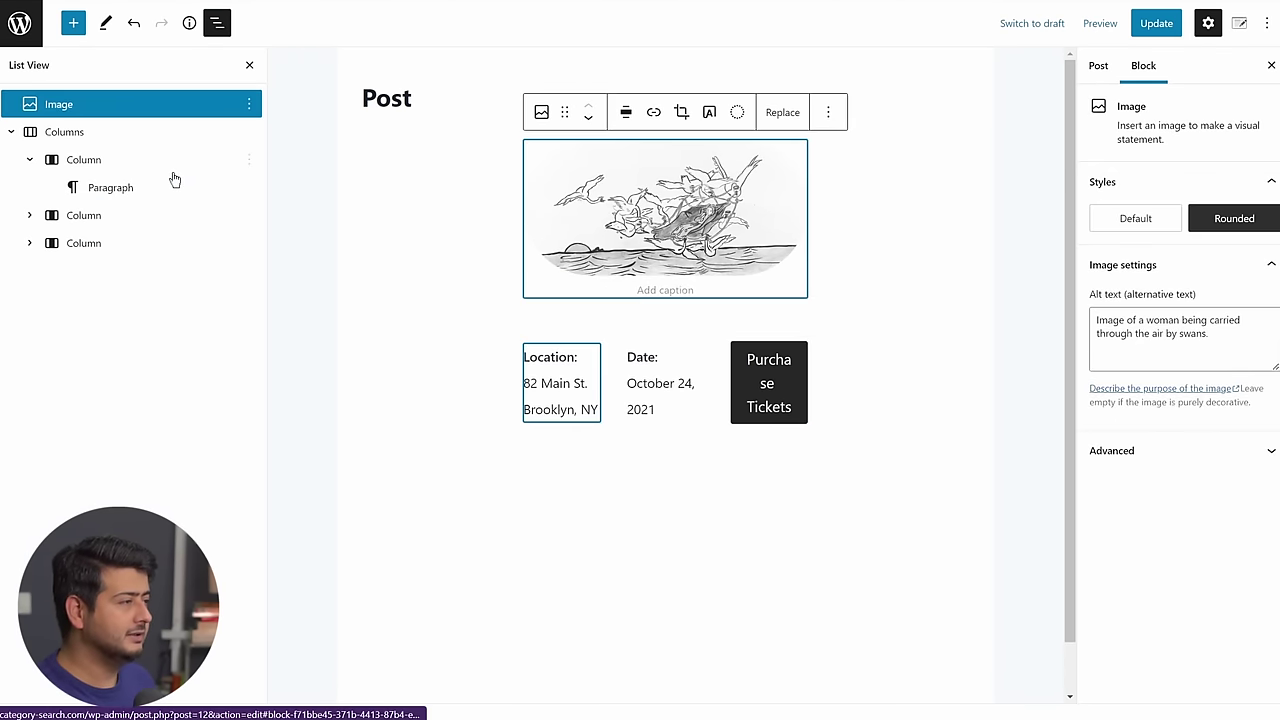
left_click(133, 137)
left_click(157, 104, "shift")
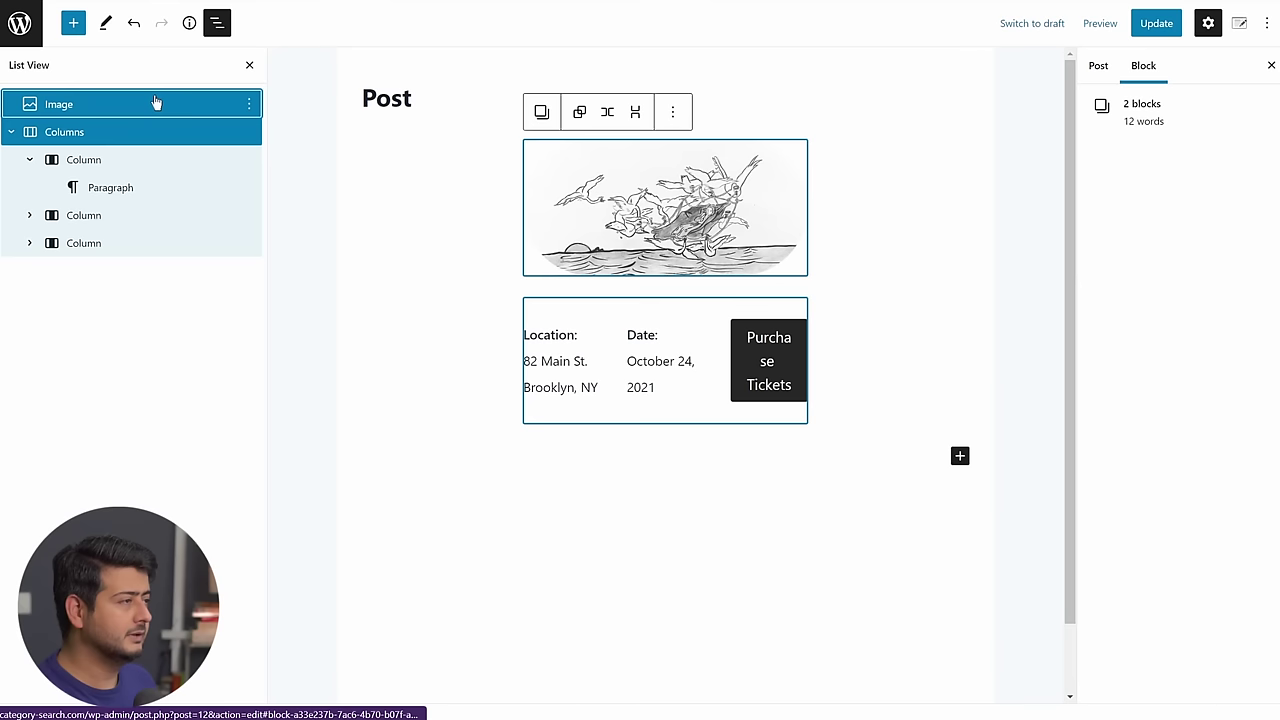
right_click(240, 104)
key("Escape")
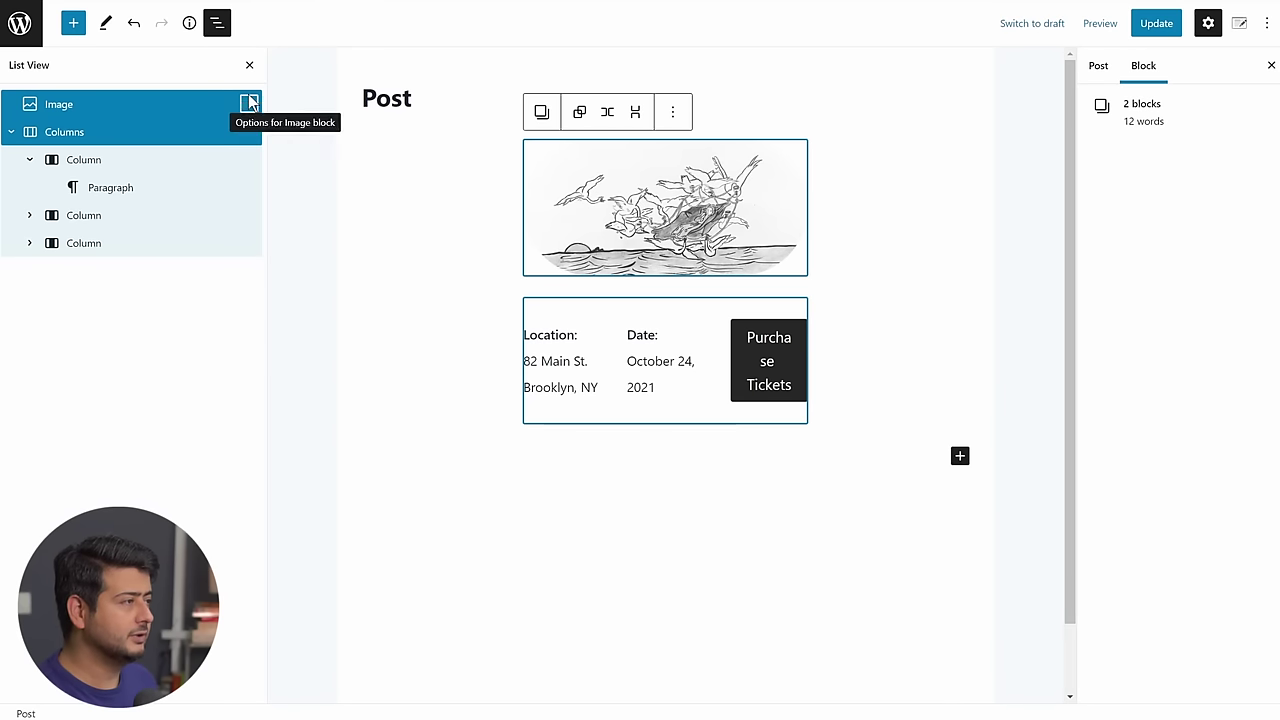
left_click(249, 104)
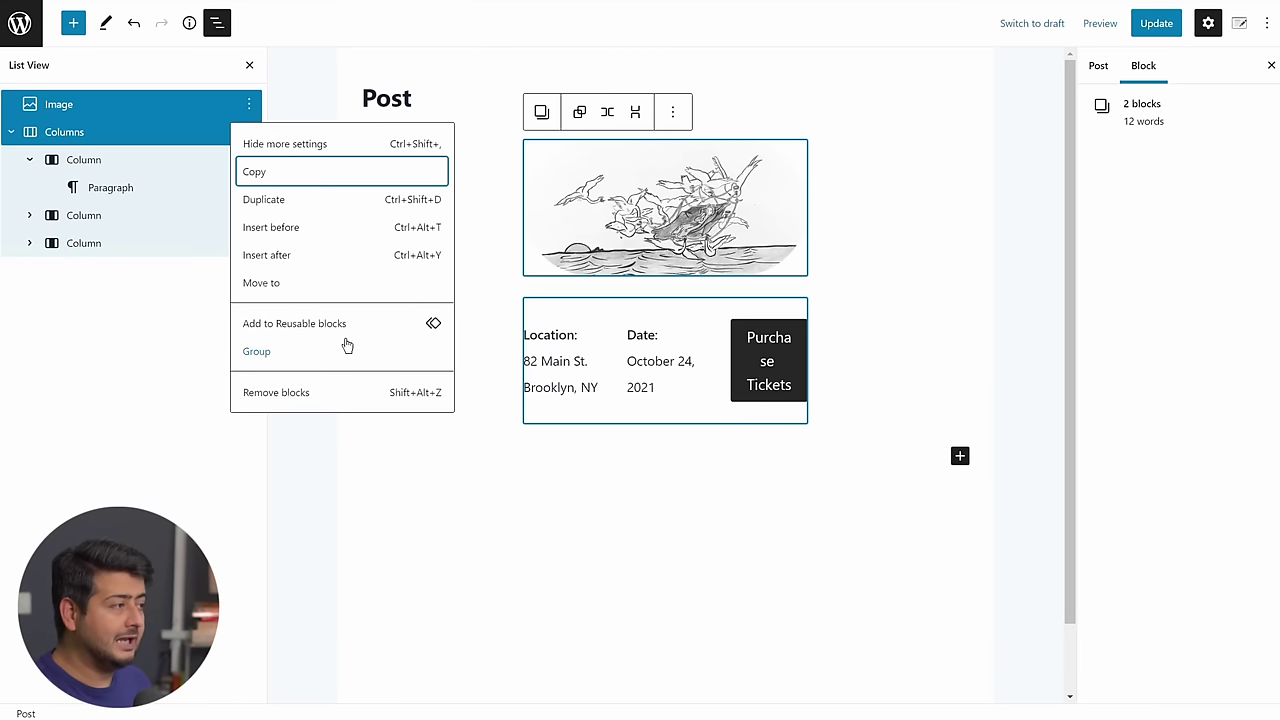
left_click(861, 142)
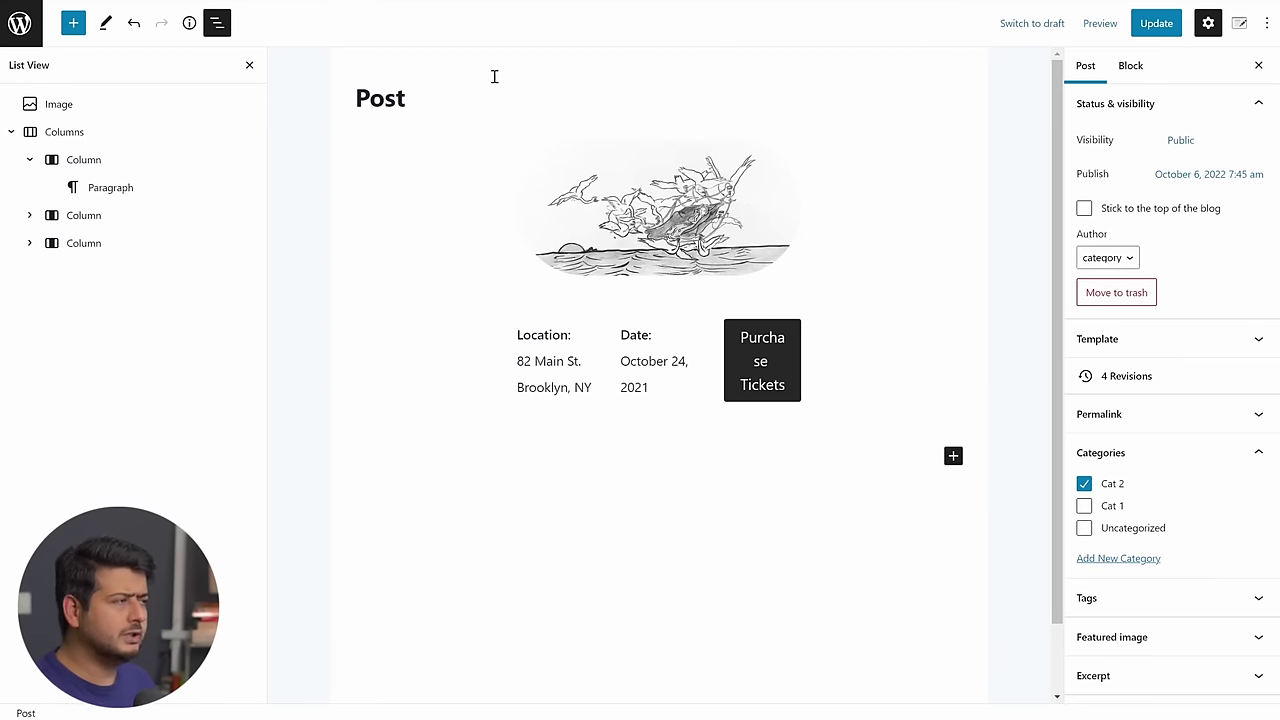
Close the List View panel.
left_click(250, 66)
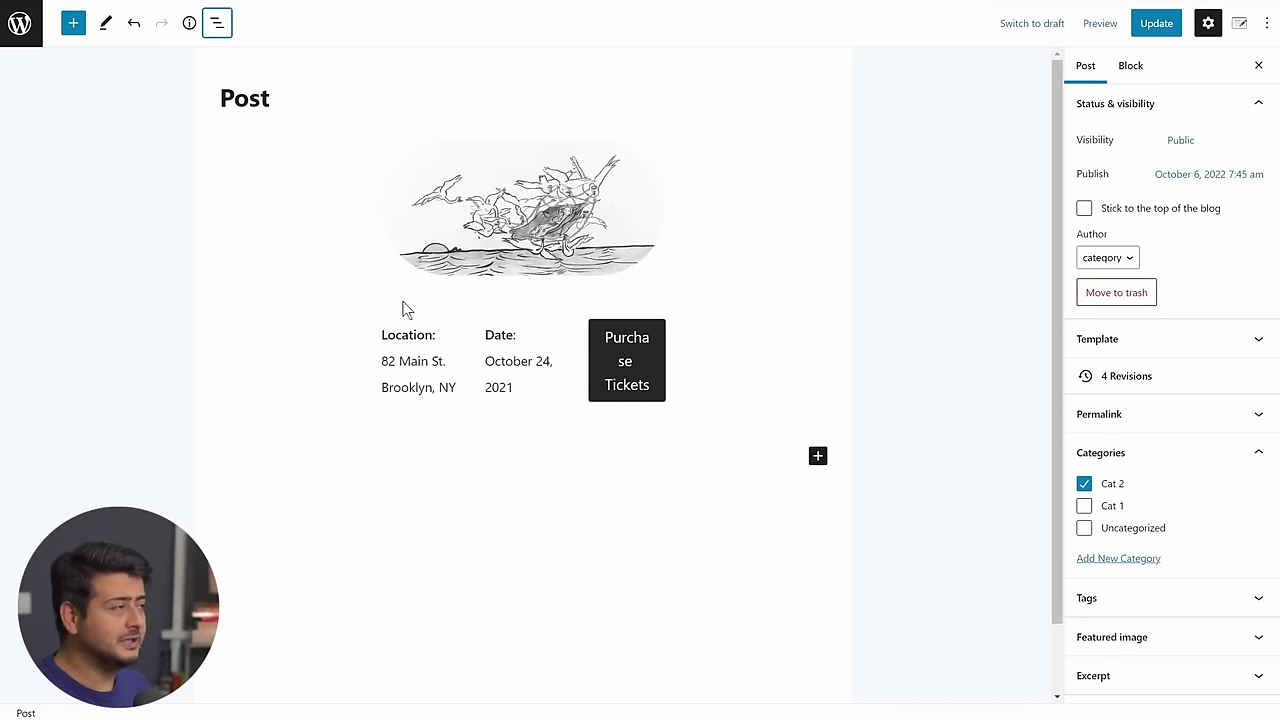
Open the inserter's Patterns tab and scroll through the Featured patterns.
left_click(72, 23)
left_click(160, 120)
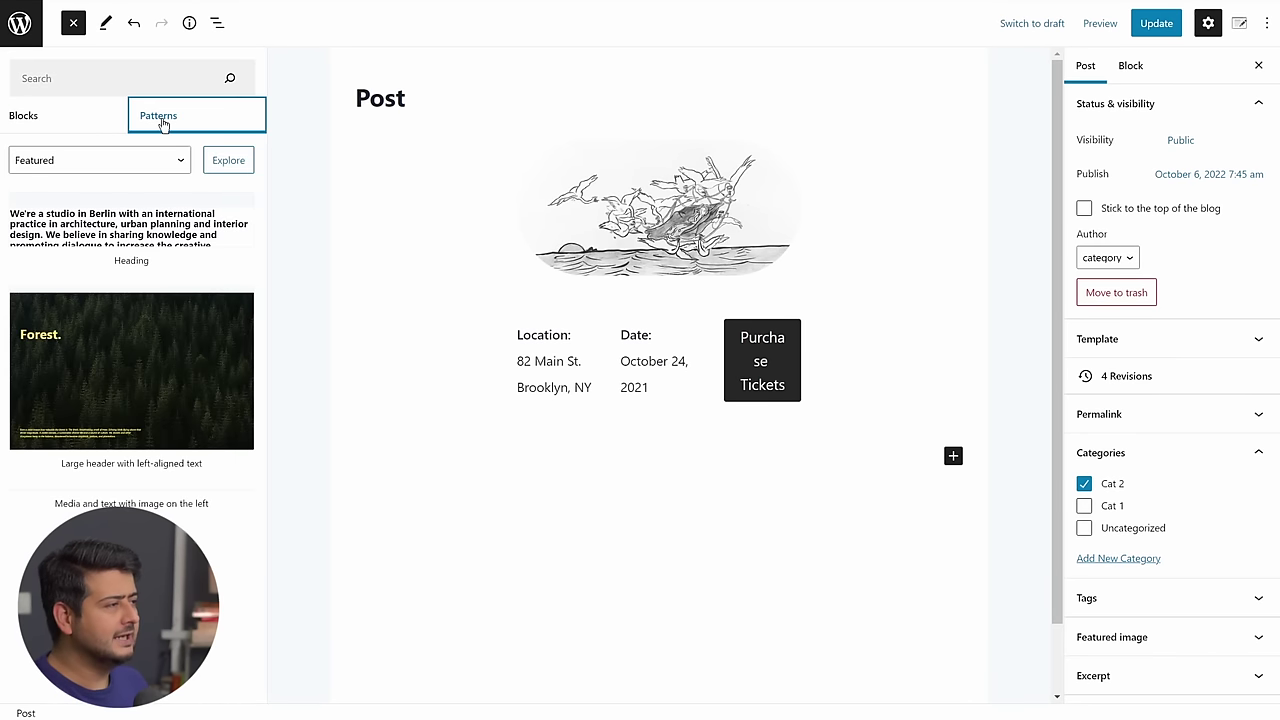
scroll(134, 295, "down", 10)
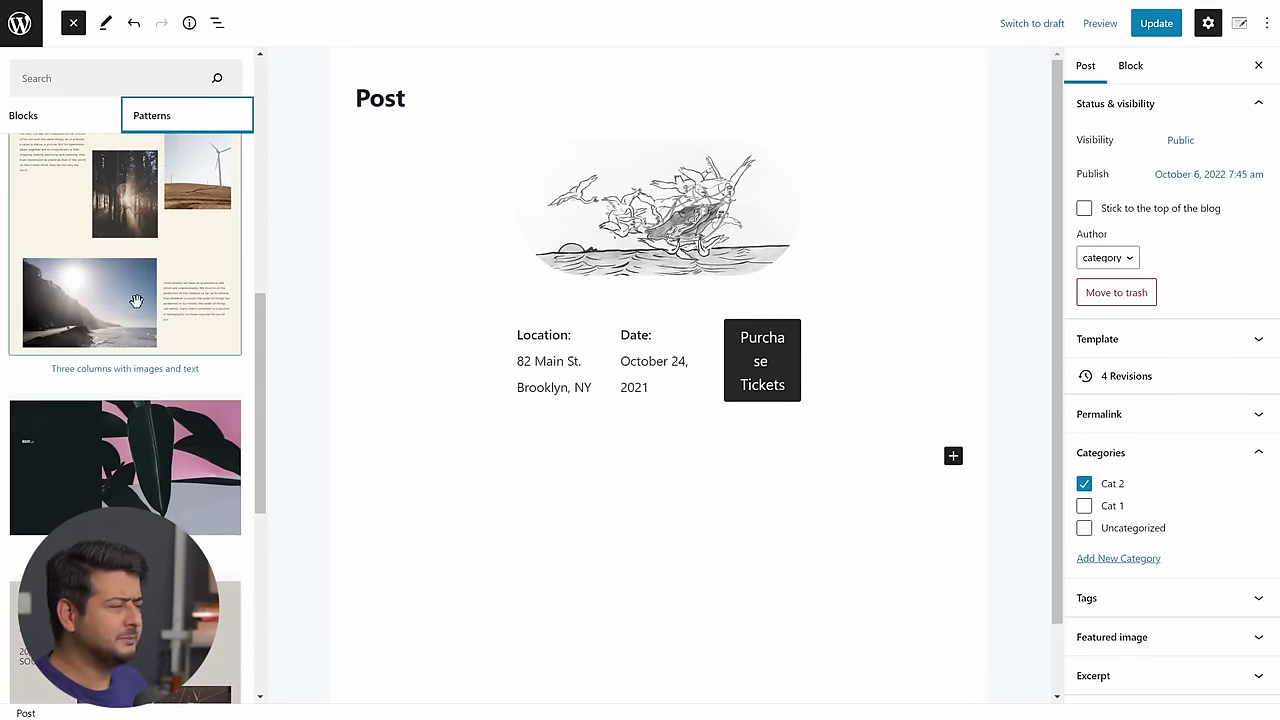
scroll(140, 291, "down", 10)
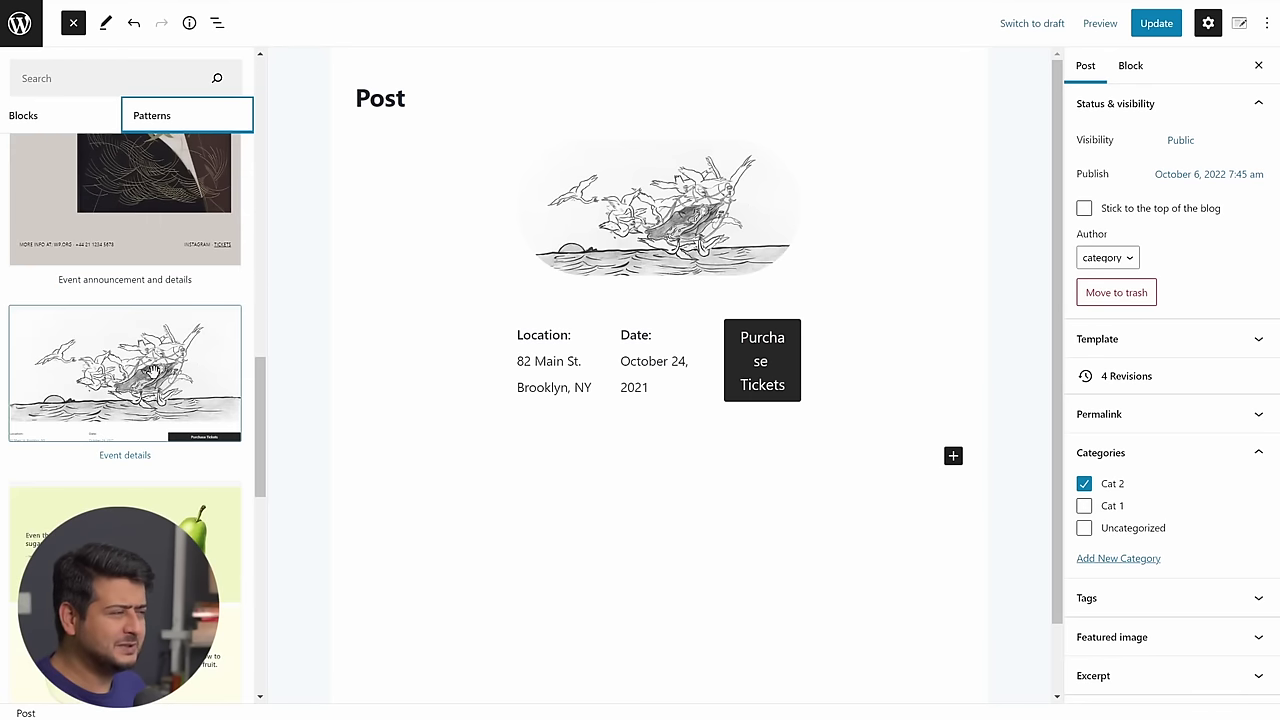
scroll(140, 330, "down", 3)
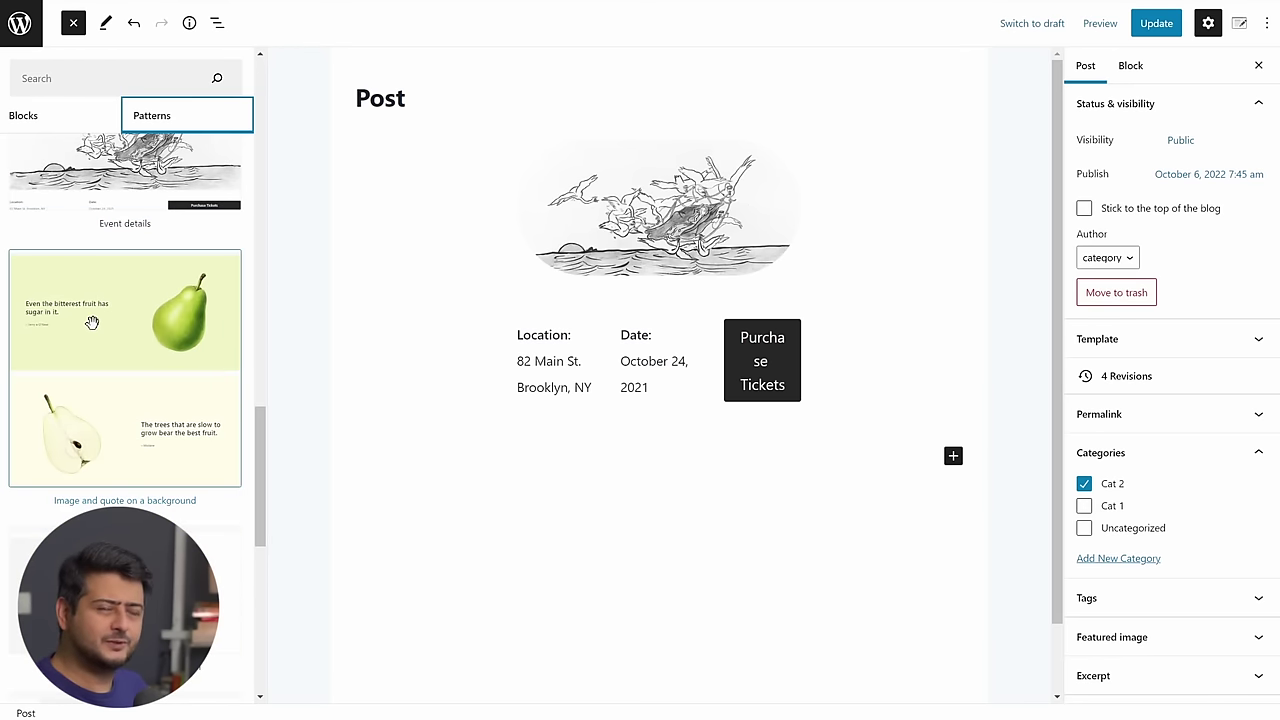
scroll(142, 322, "down", 3)
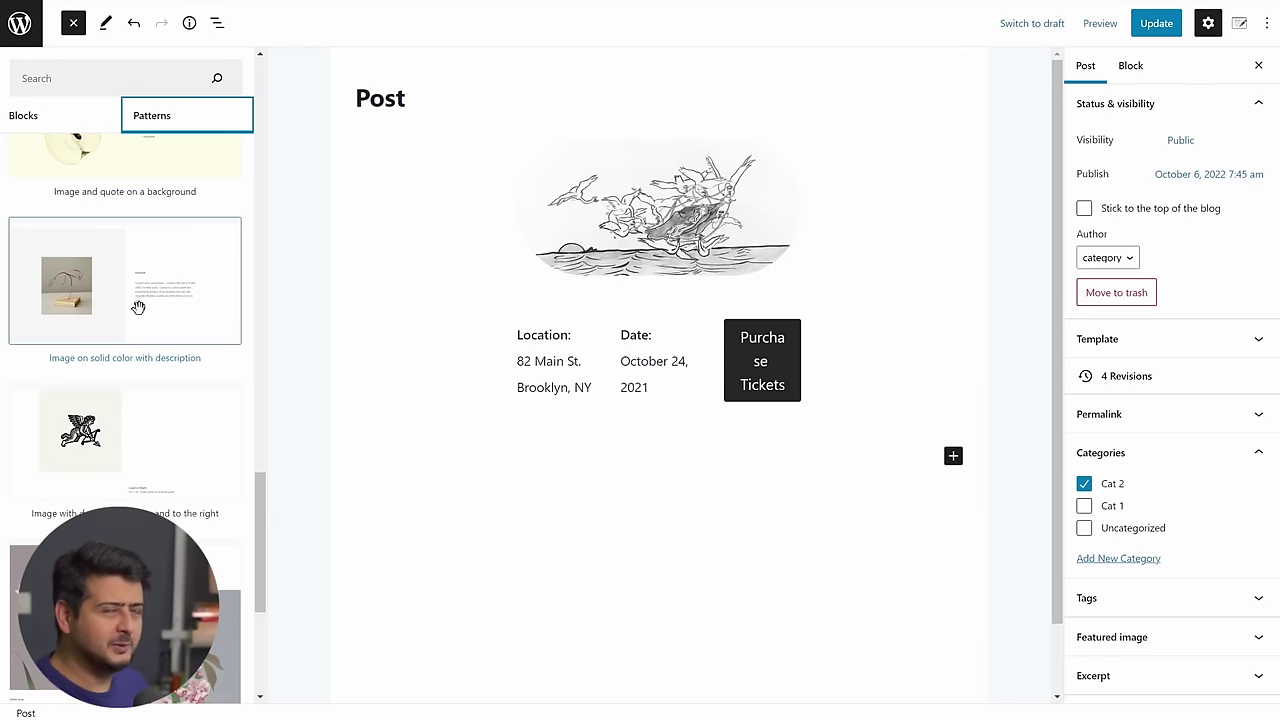
scroll(140, 305, "down", 3)
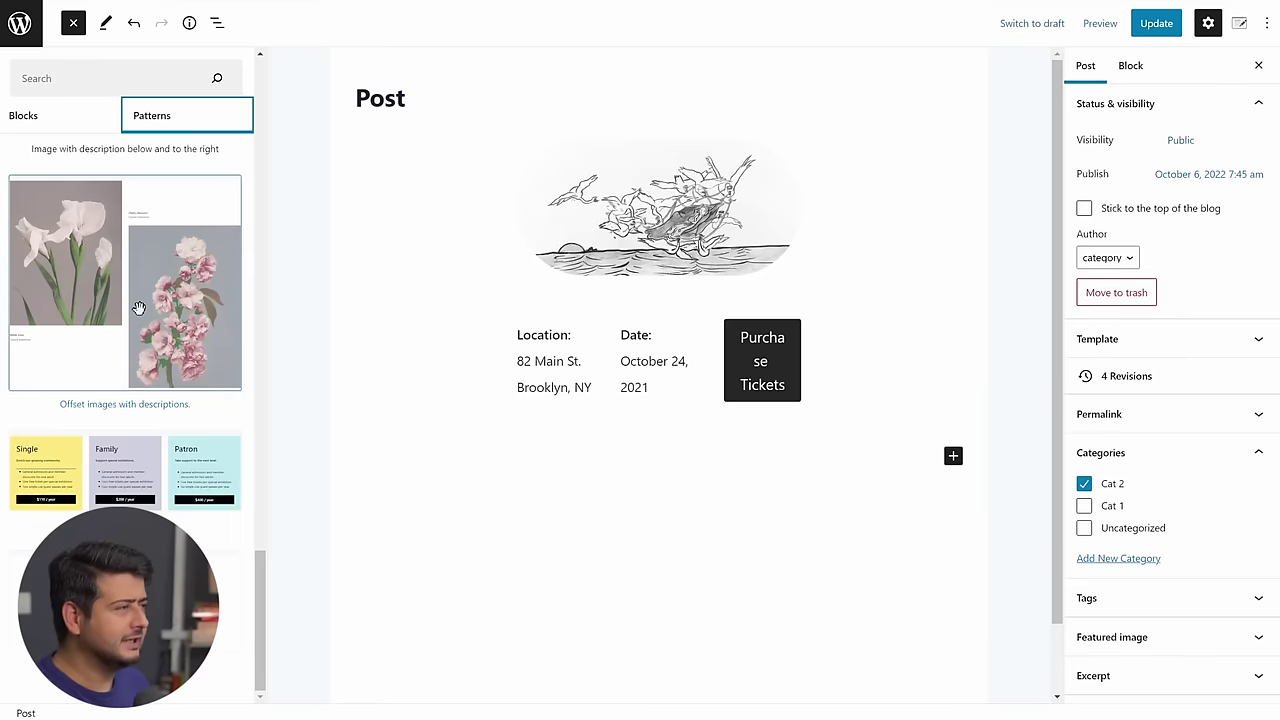
scroll(153, 327, "up", 10)
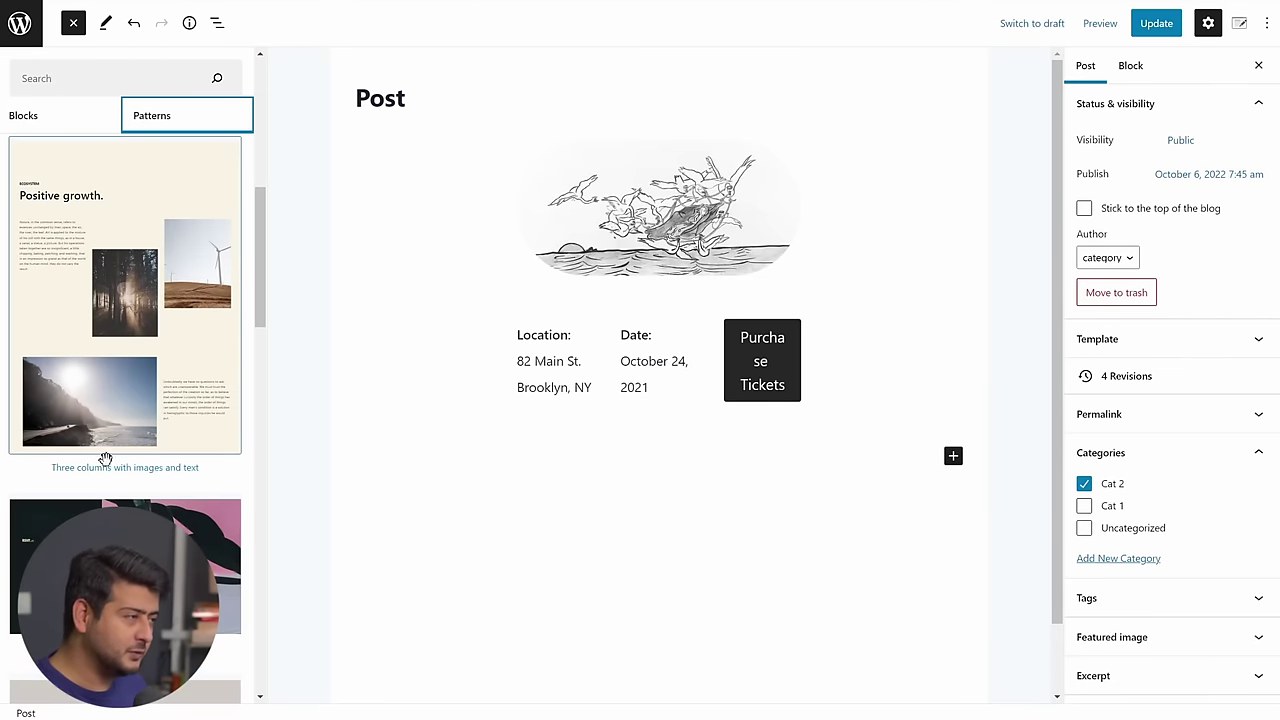
scroll(150, 425, "up", 5)
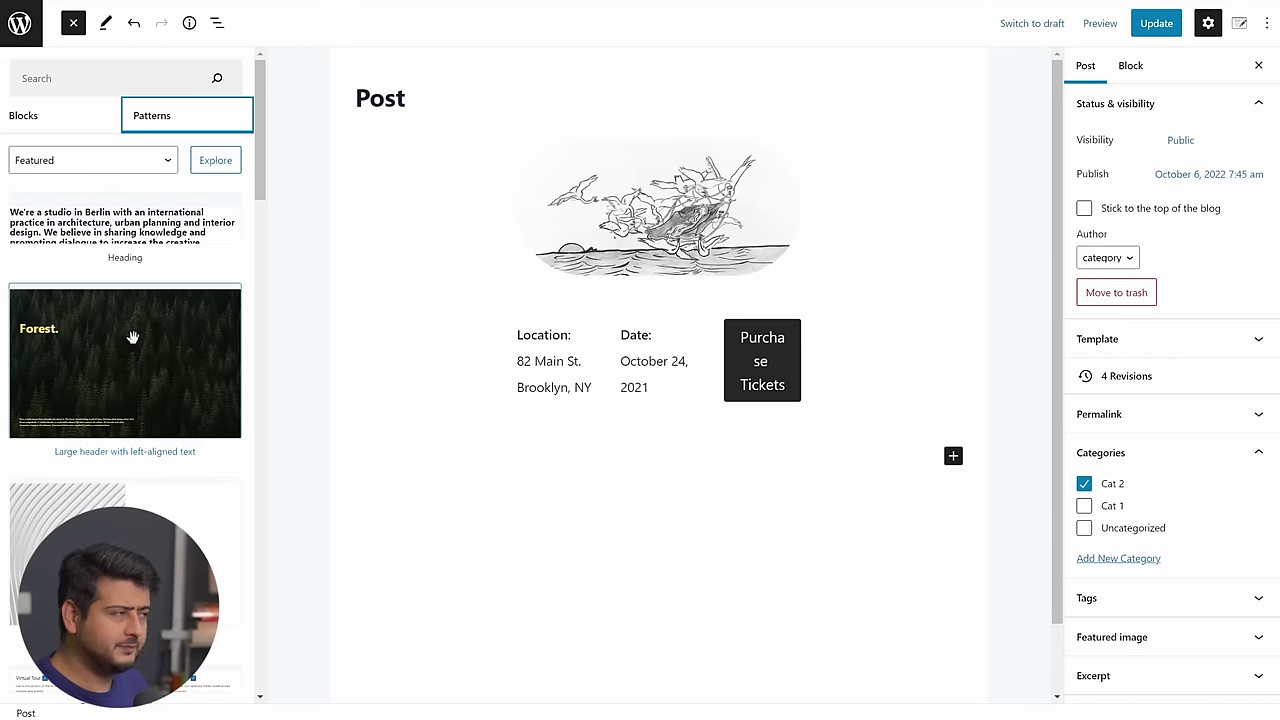
In the Explore pattern browser, view Buttons, Columns, Gallery, Headers, Text and Query, then return to Featured.
left_click(224, 163)
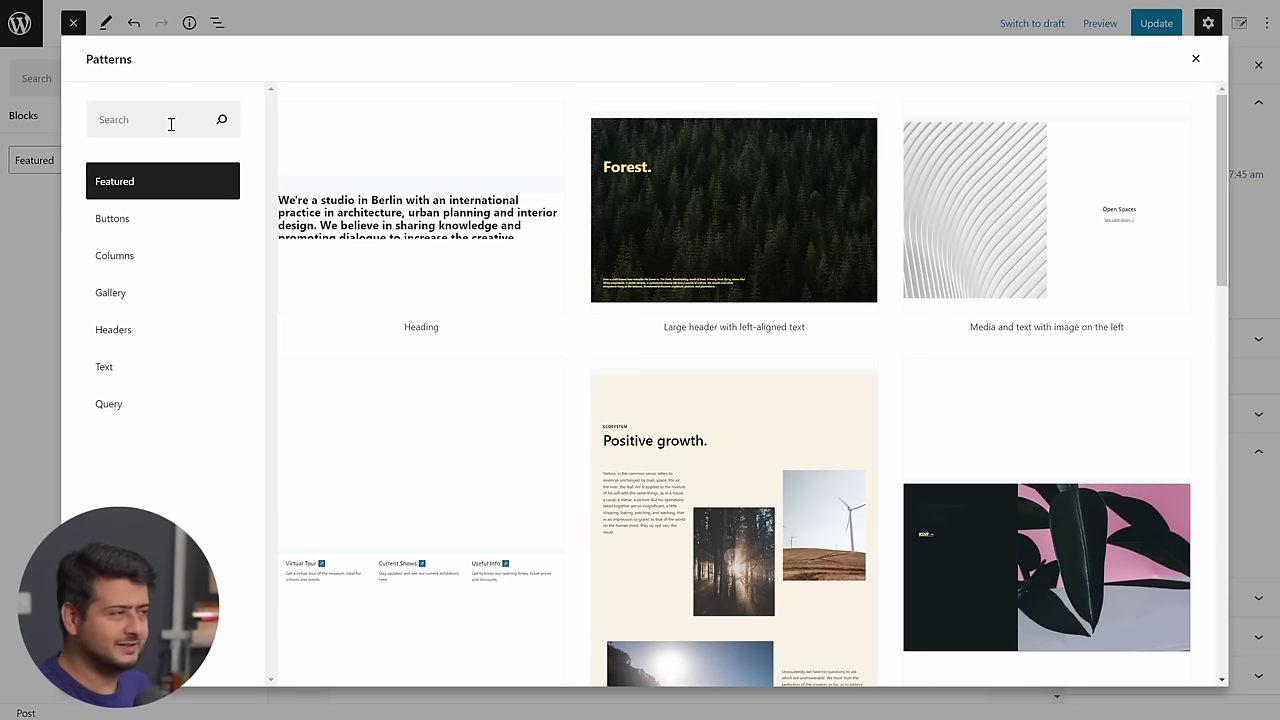
left_click(156, 219)
left_click(146, 261)
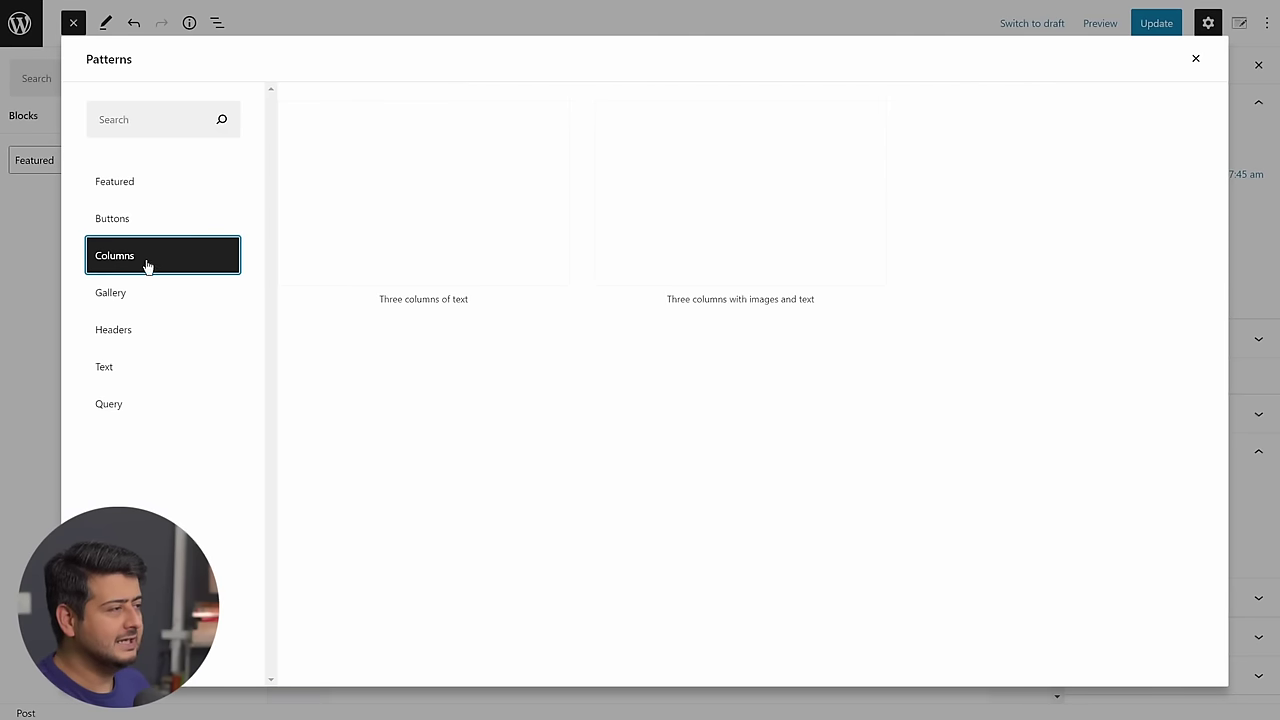
left_click(135, 296)
left_click(135, 331)
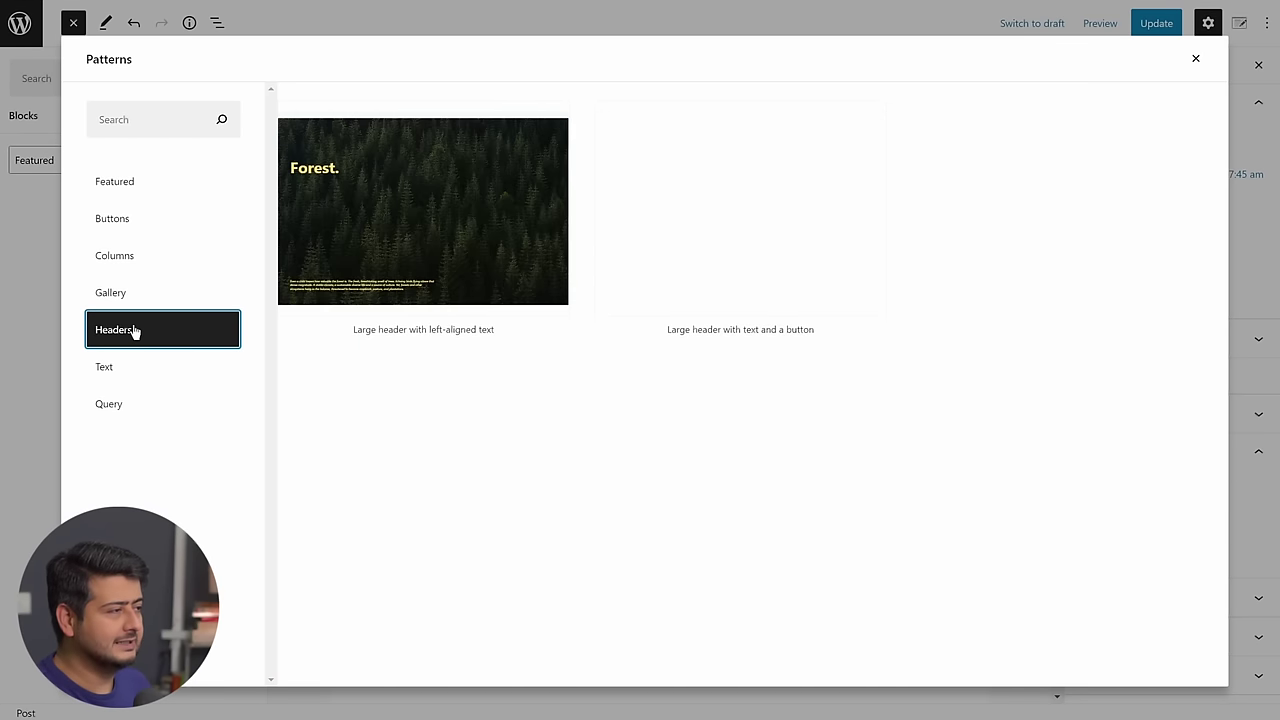
left_click(133, 372)
left_click(117, 414)
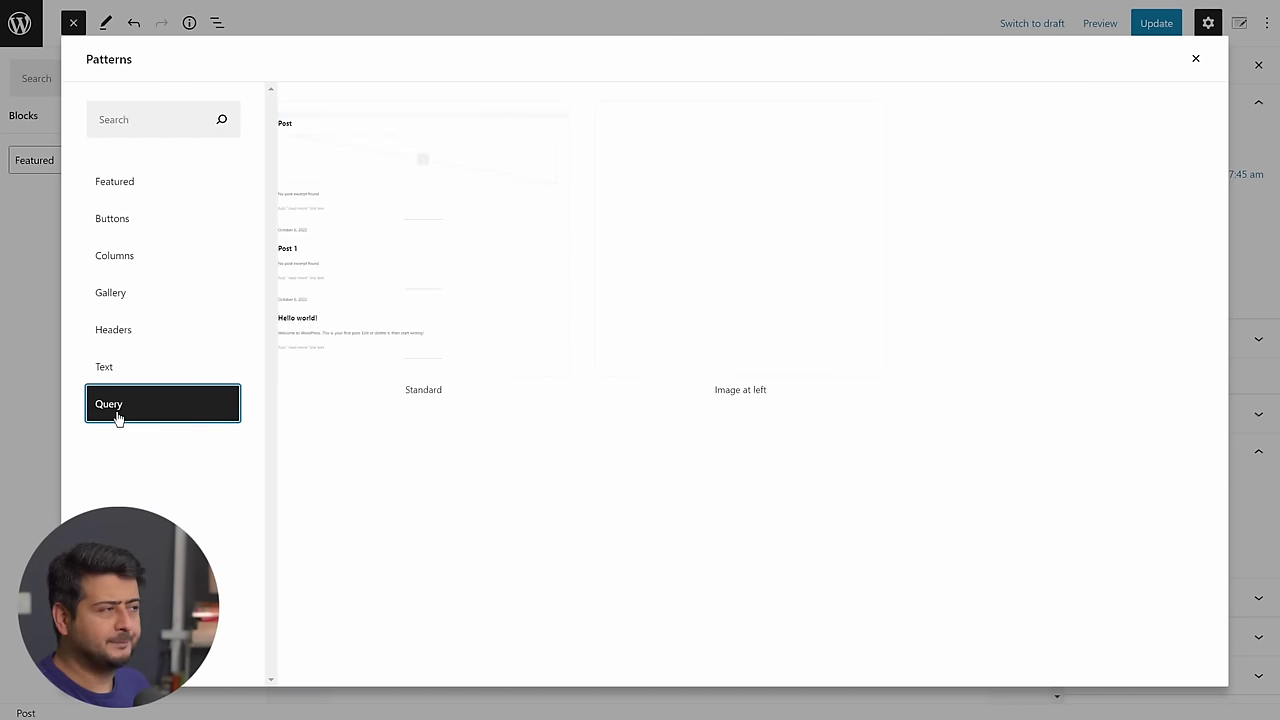
left_click(106, 190)
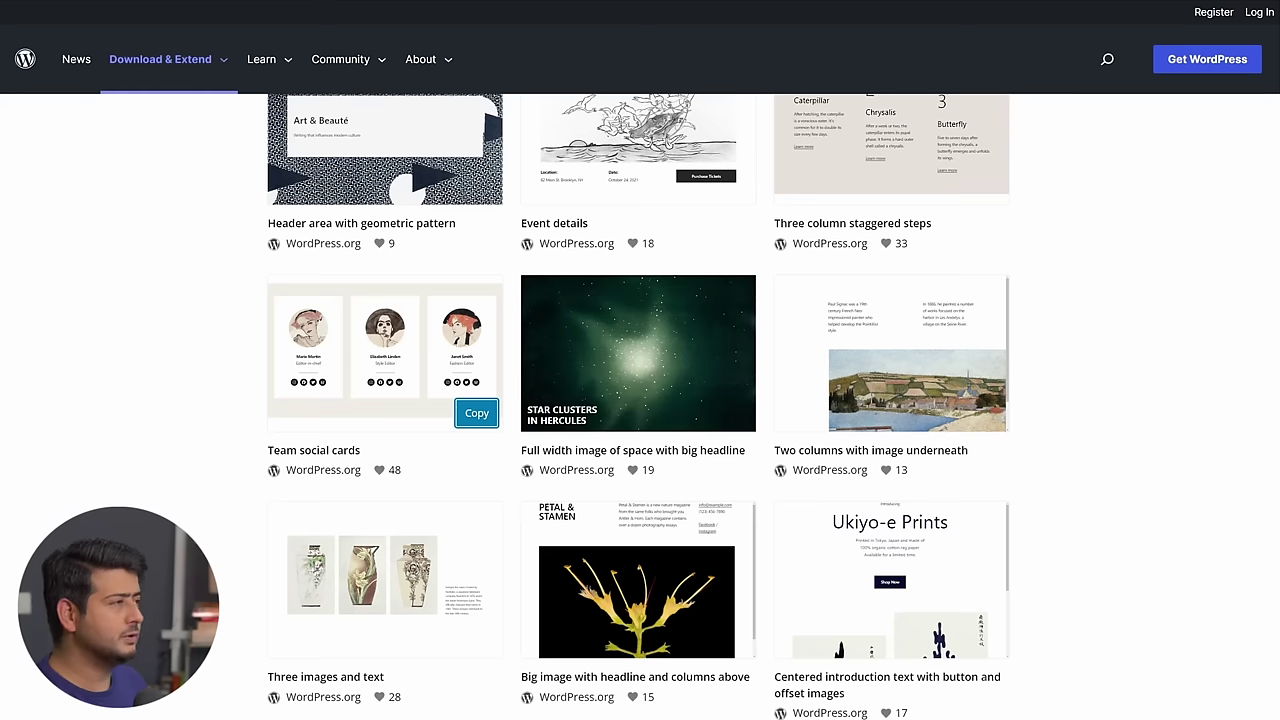
Reach the wordpress.org/patterns page via Download & Extend and scroll its newest-first listing.
mouse_move(160, 59)
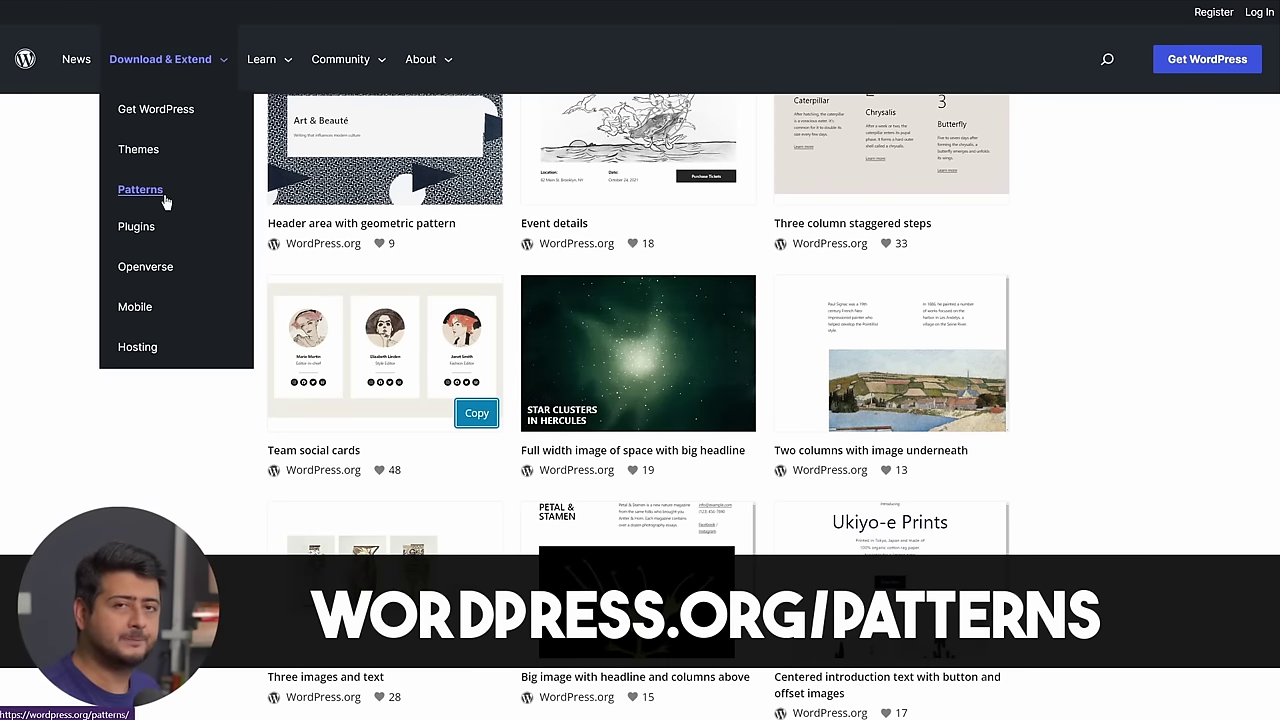
scroll(185, 368, "up", 1)
scroll(257, 430, "up", 5)
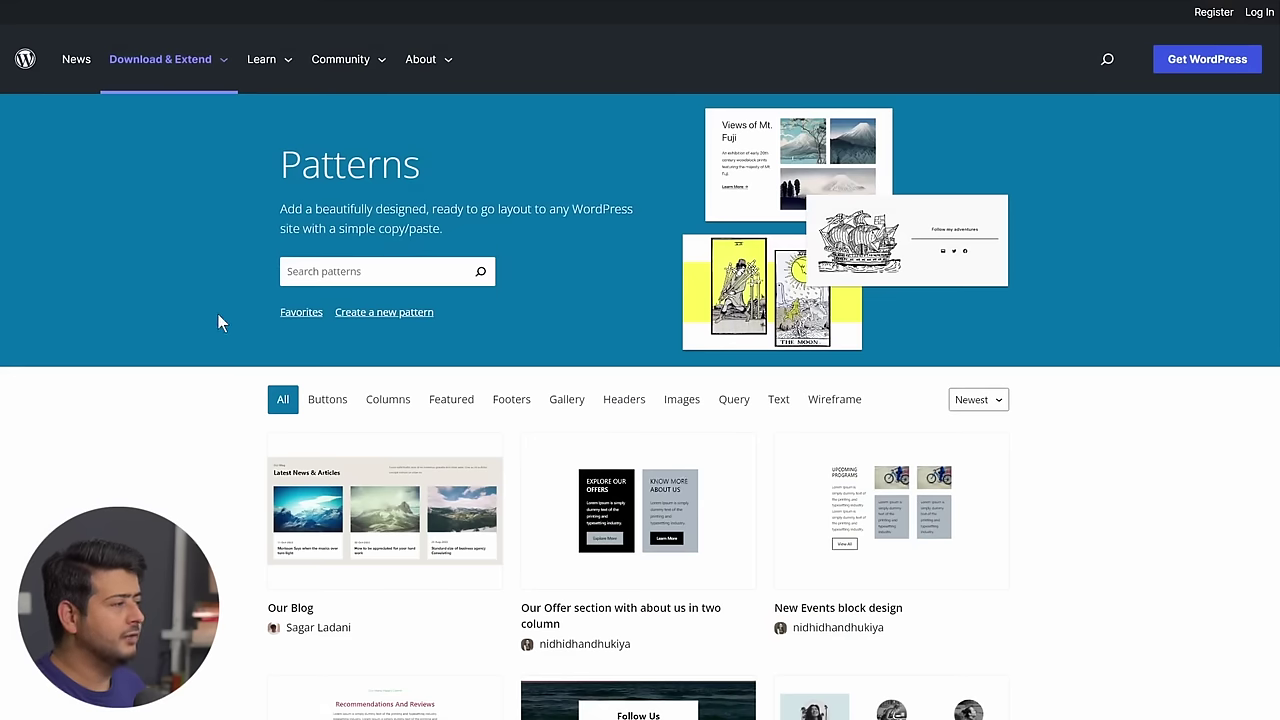
scroll(200, 316, "down", 5)
scroll(160, 280, "up", 5)
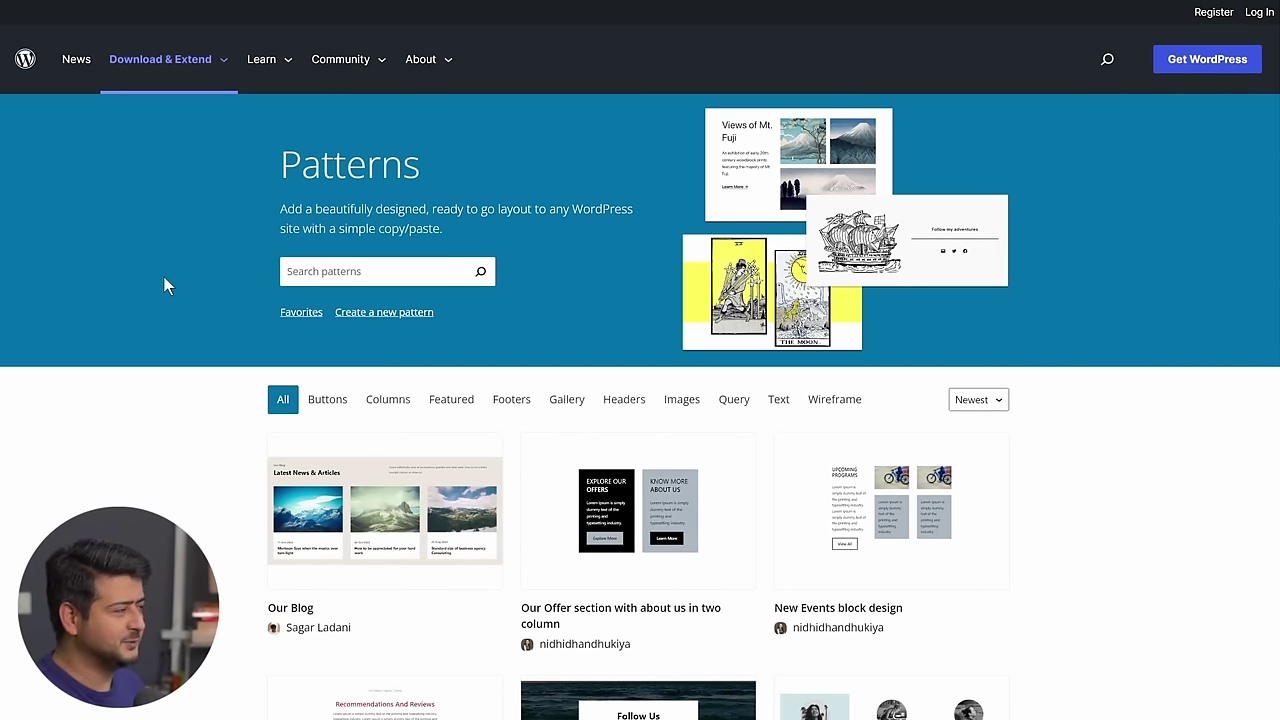
Check the Newest sort options without changing the pattern order.
scroll(163, 285, "down", 5)
scroll(380, 340, "up", 4)
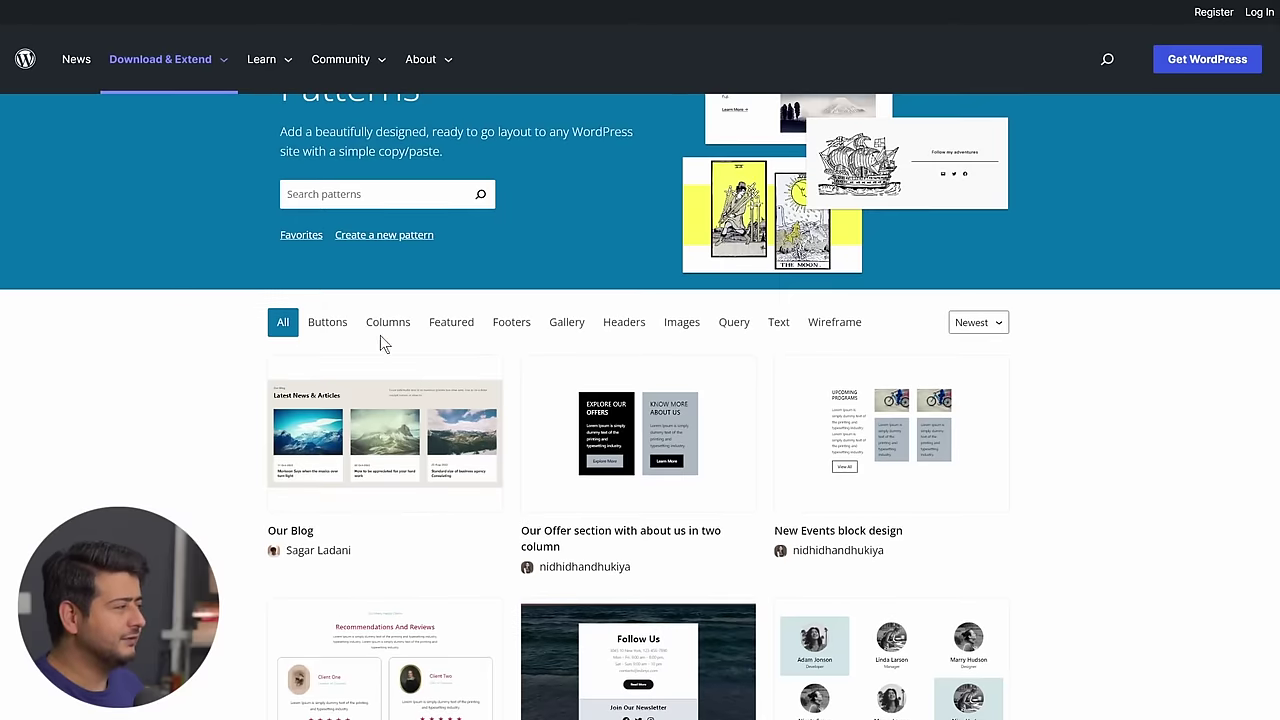
left_click(999, 330)
left_click(1077, 331)
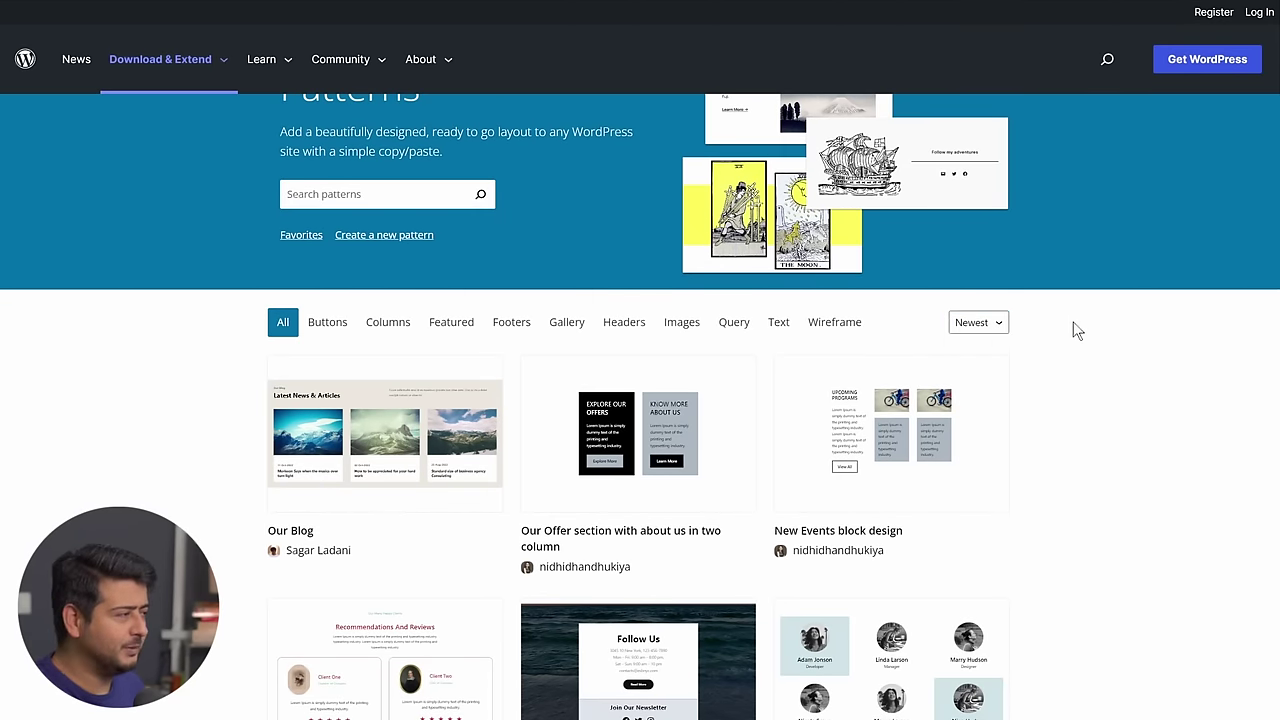
scroll(1085, 345, "down", 5)
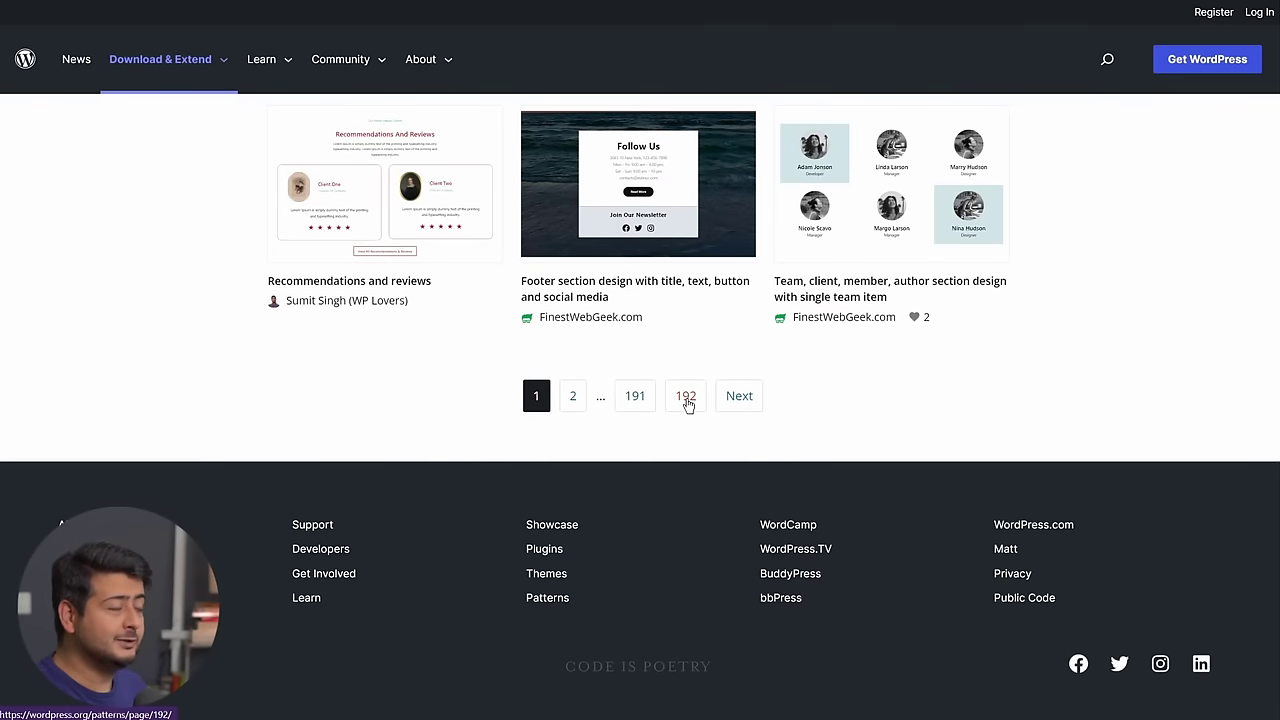
scroll(566, 363, "up", 5)
scroll(543, 374, "down", 5)
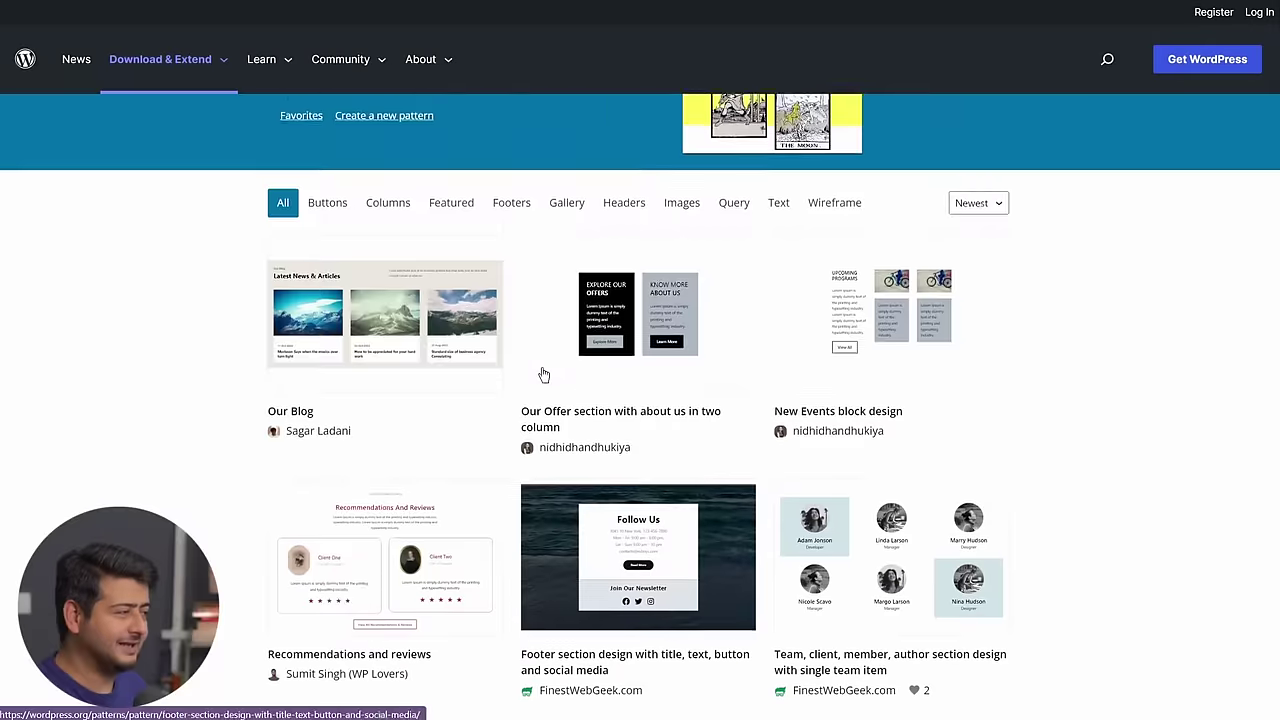
Go to page 2 of the pattern directory and scroll through its grid.
left_click(575, 425)
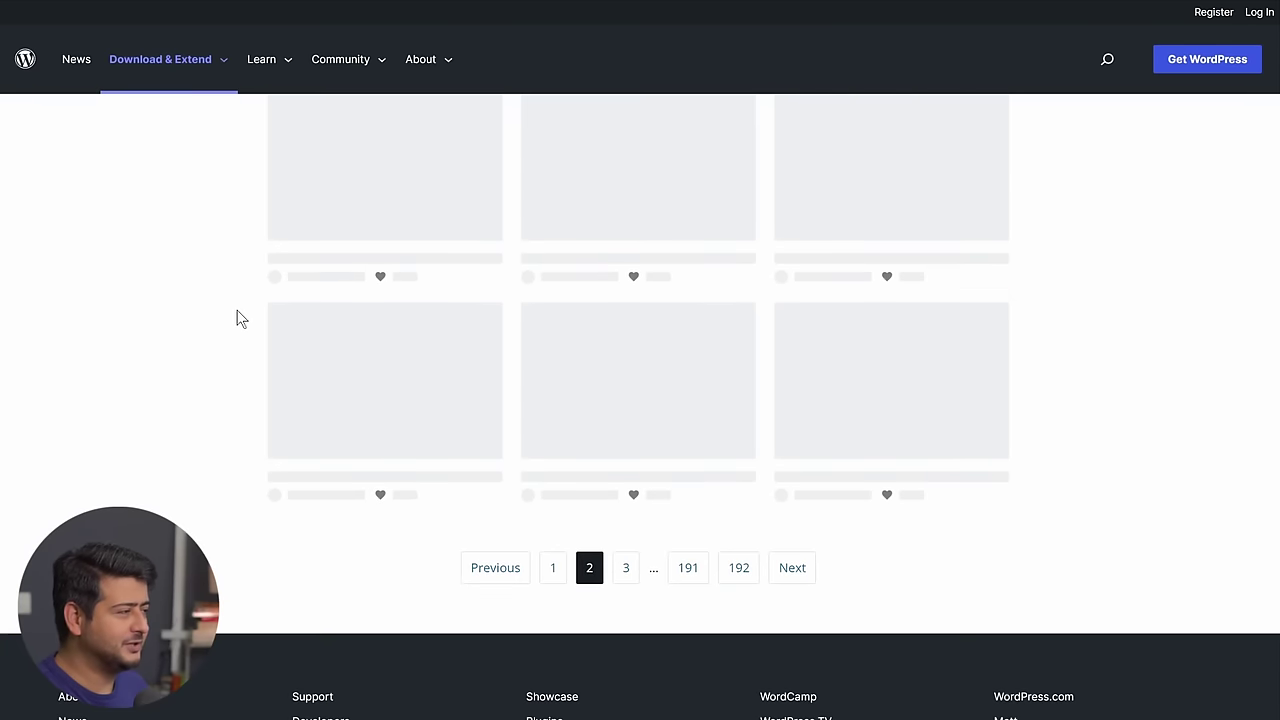
scroll(215, 362, "down", 7)
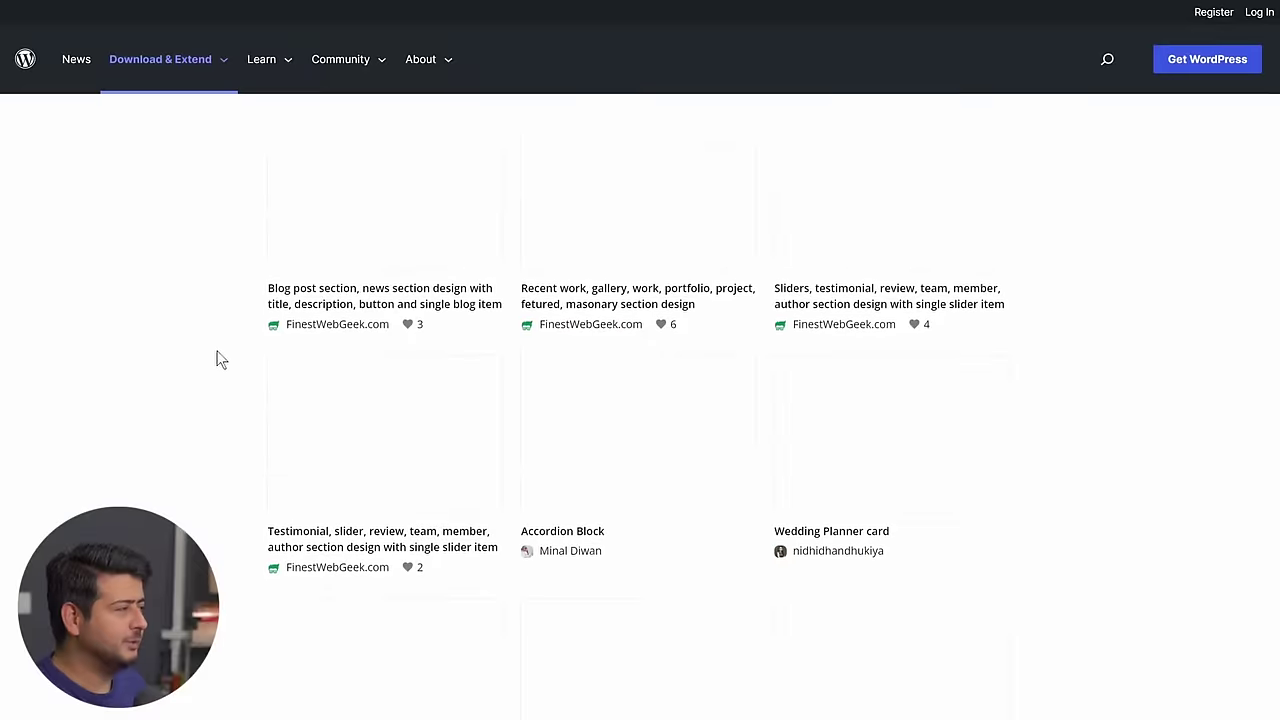
scroll(222, 360, "down", 4)
scroll(224, 347, "up", 6)
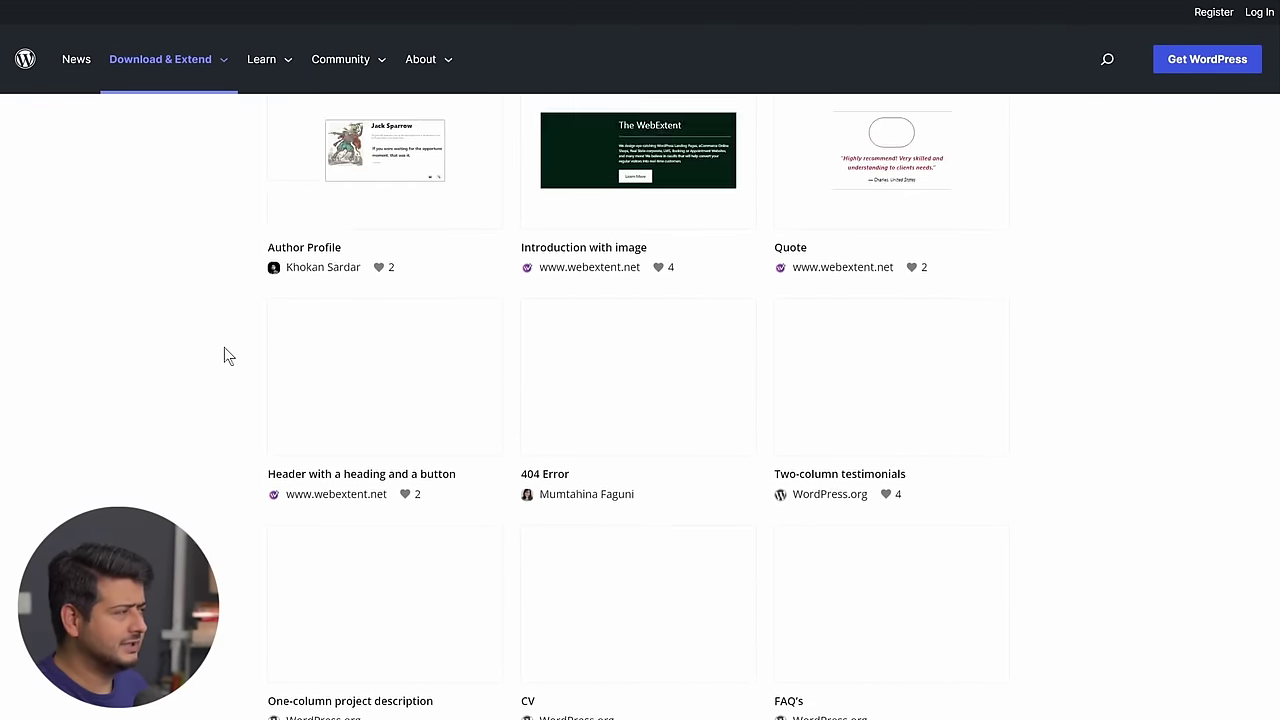
scroll(491, 286, "down", 5)
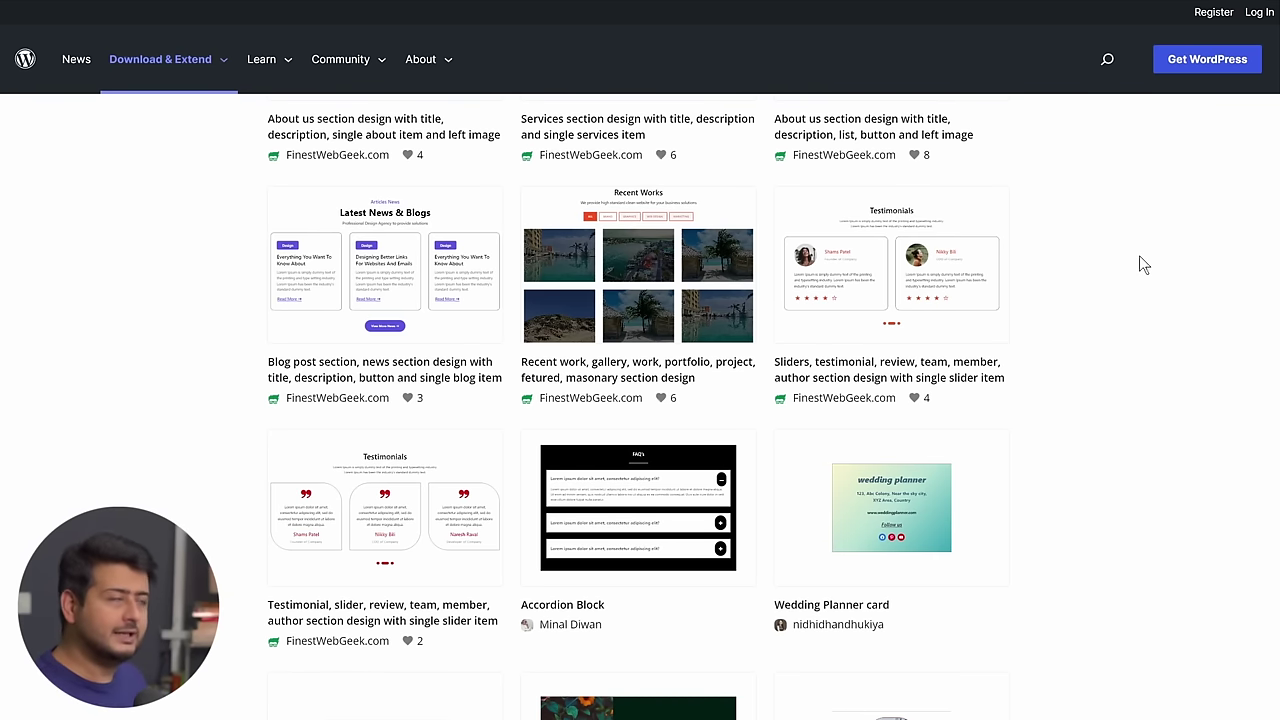
Copy the Team social cards pattern from its thumbnail until the button reads Copied.
scroll(640, 400, "up", 10)
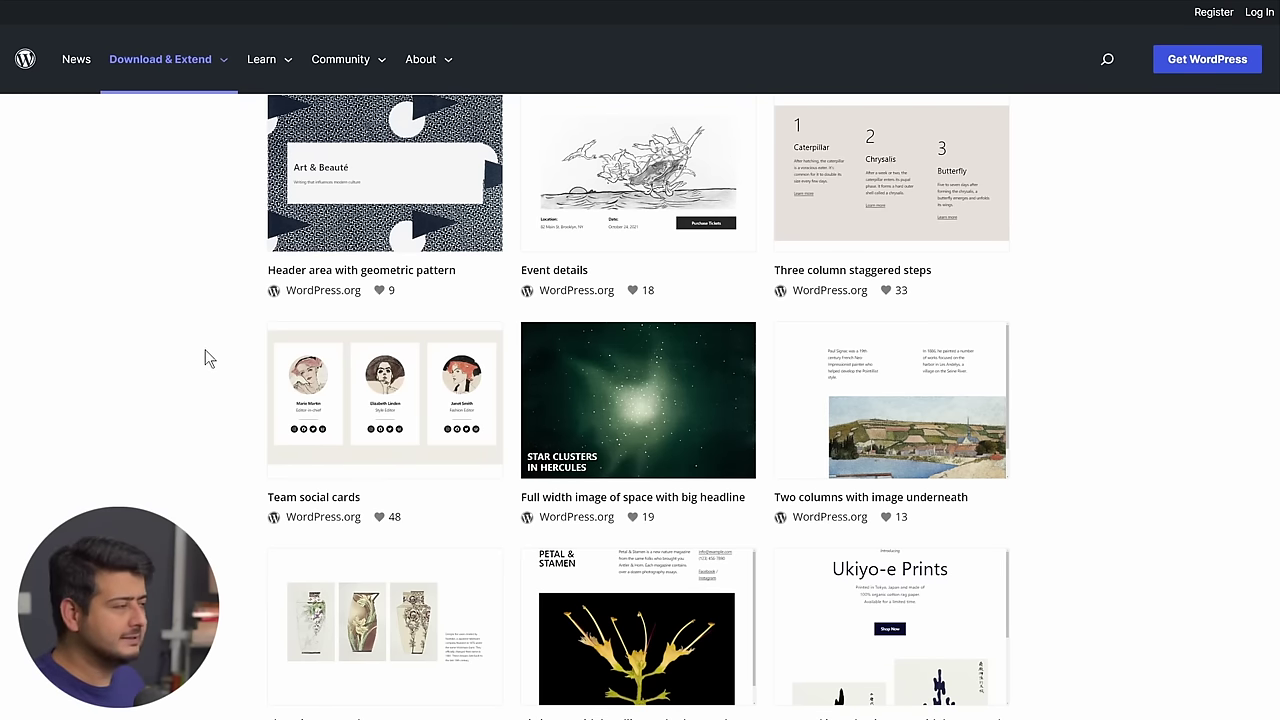
mouse_move(333, 381)
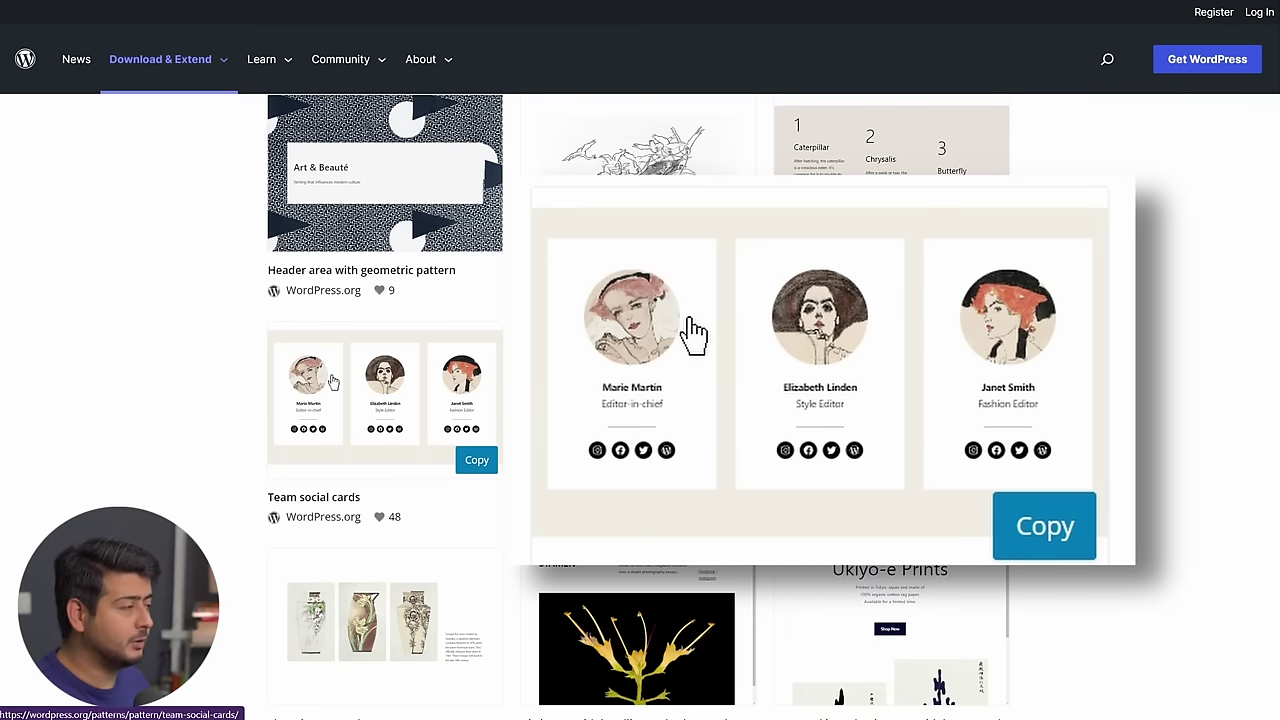
left_click(478, 466)
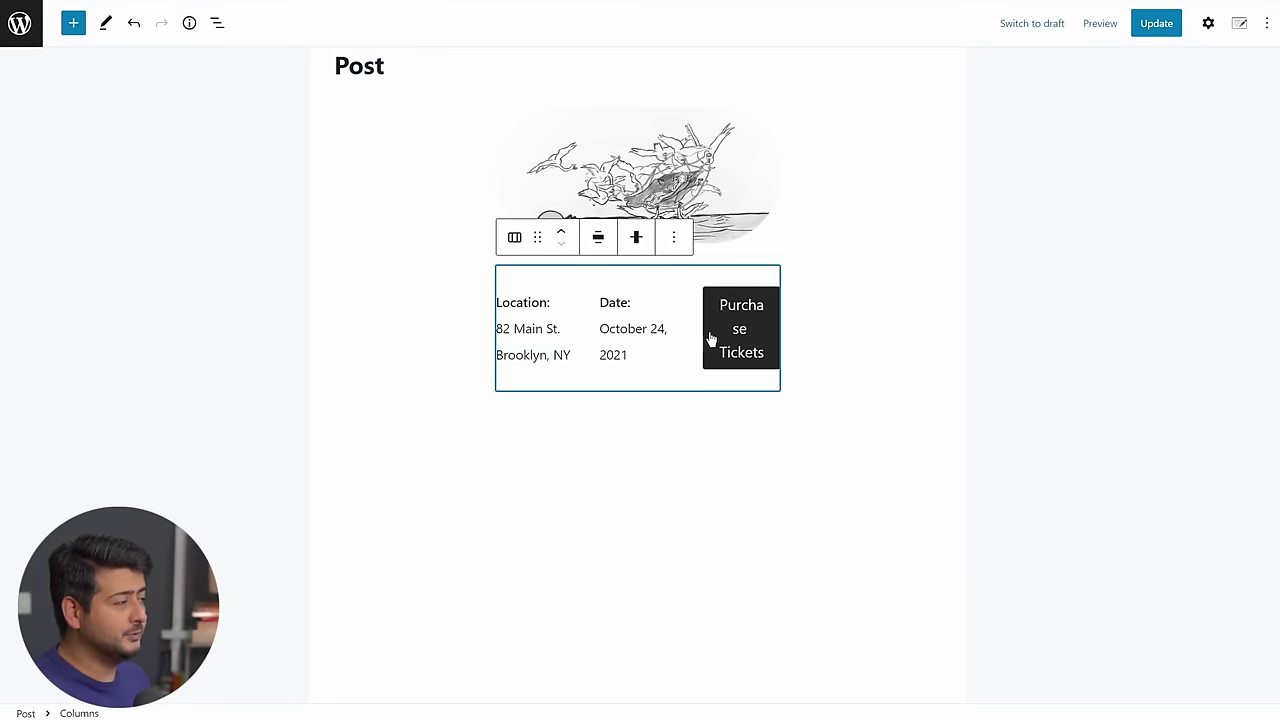
Paste the Team social cards pattern into a new empty block below the Event details section.
left_click(583, 423)
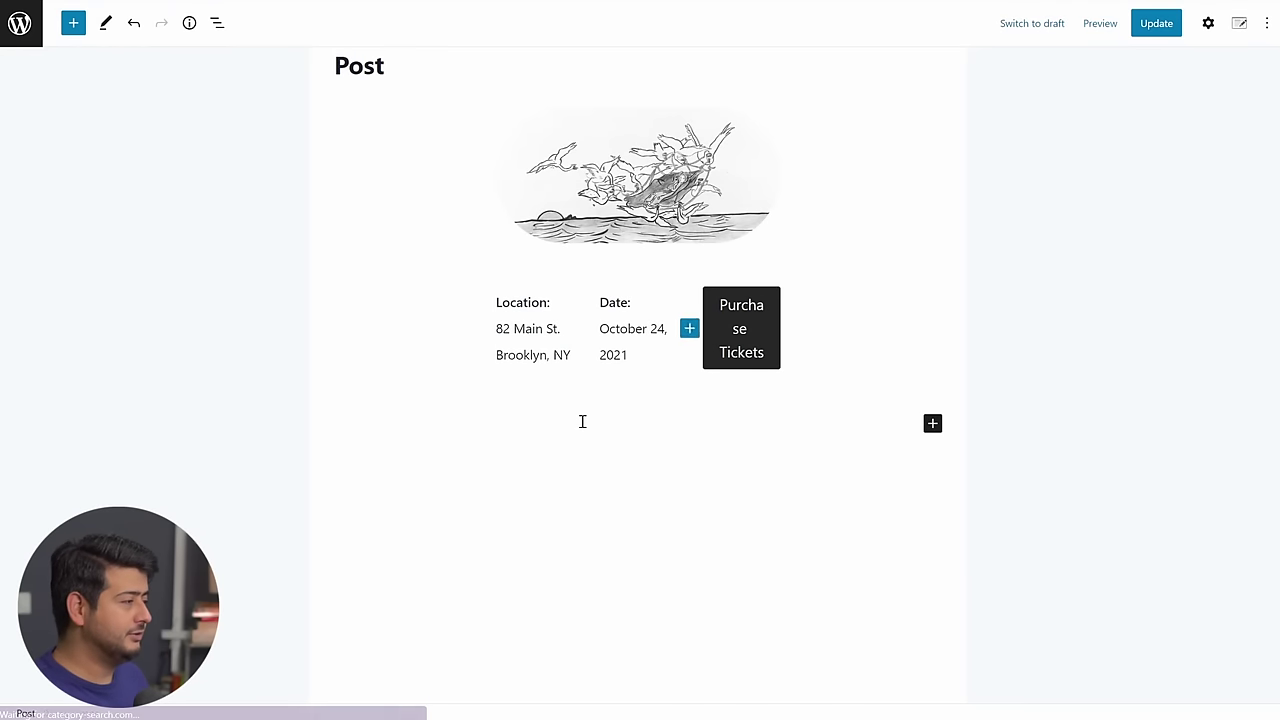
left_click(497, 423)
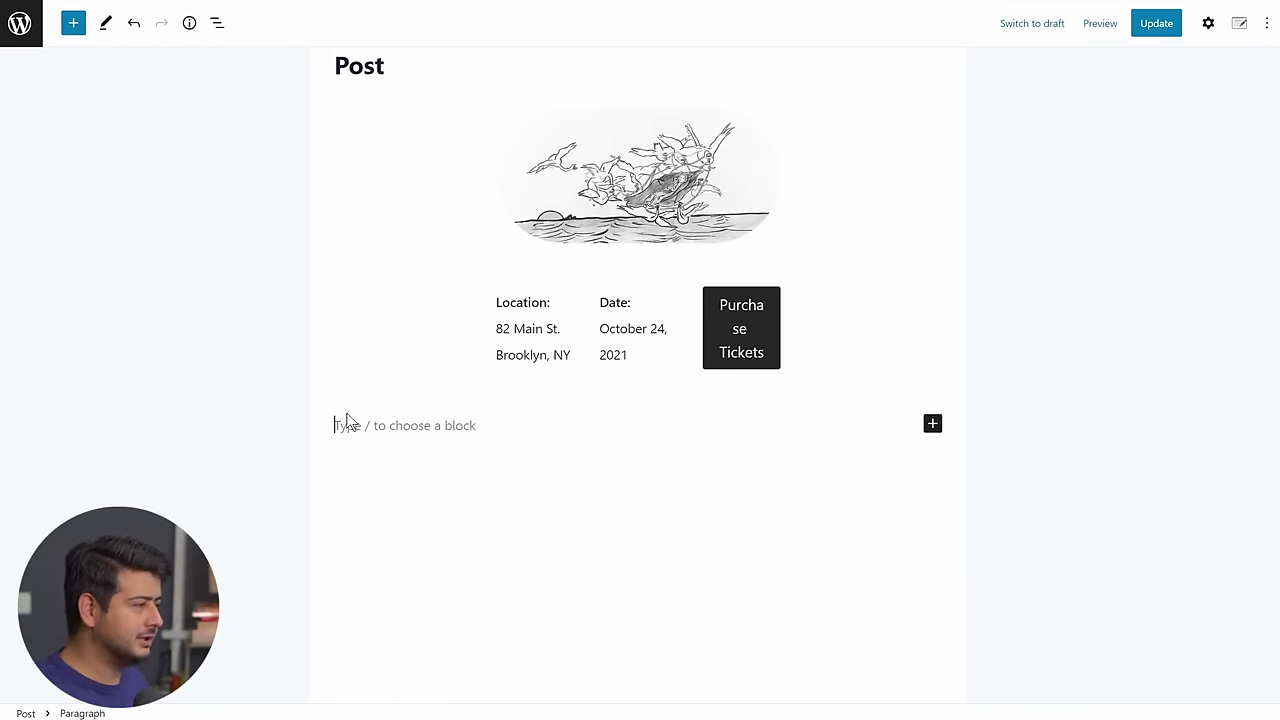
key("ctrl+v")
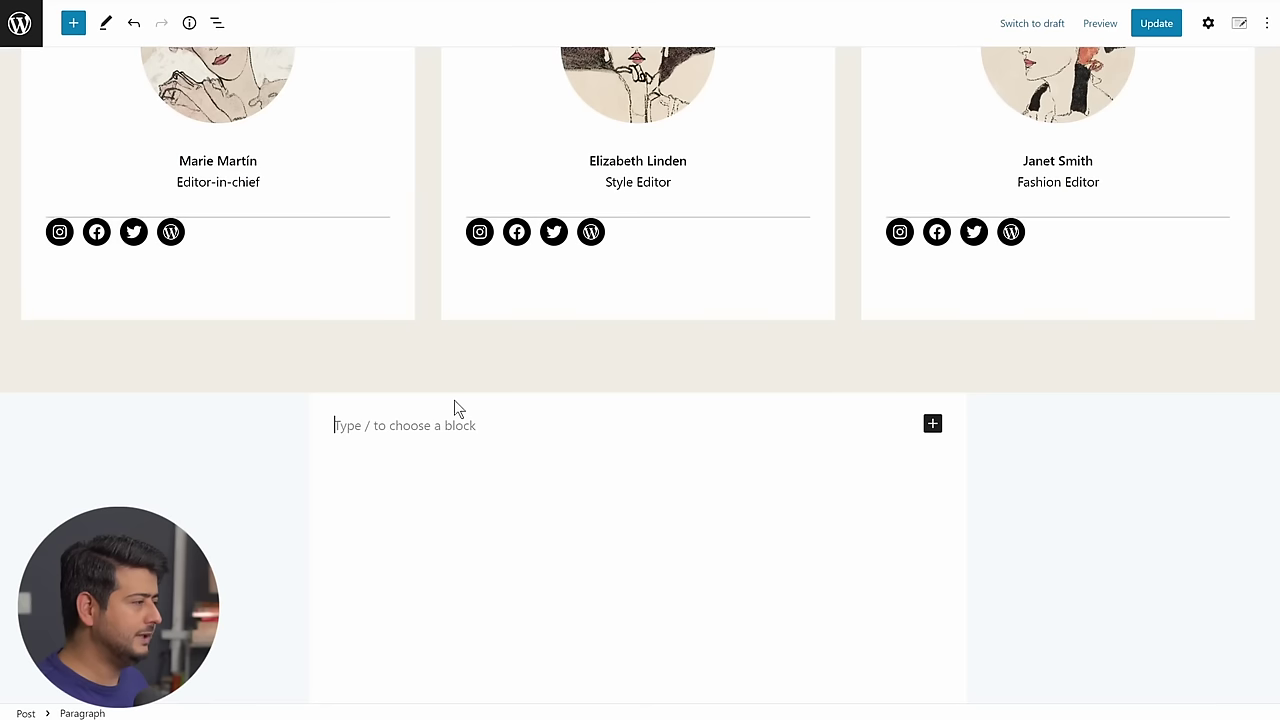
scroll(459, 410, "up", 2)
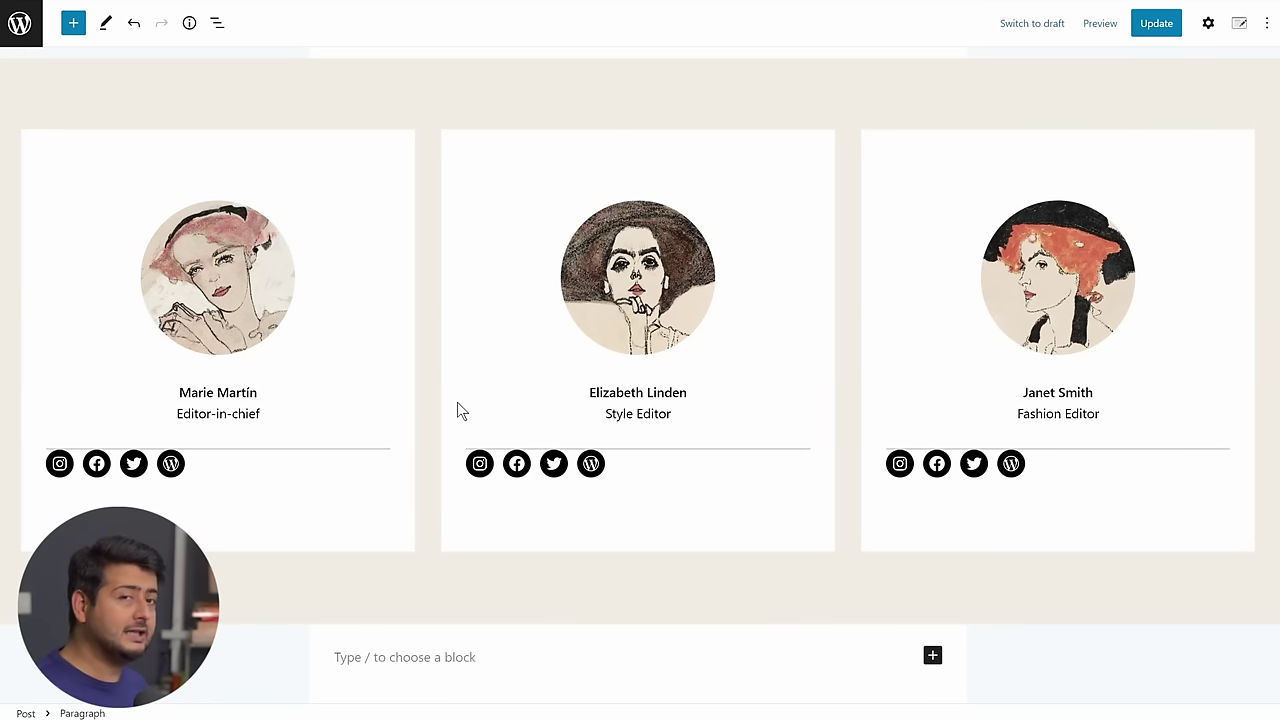
Select the first team card's portrait, show its Settings sidebar, then select the card's name paragraph.
left_click(670, 284)
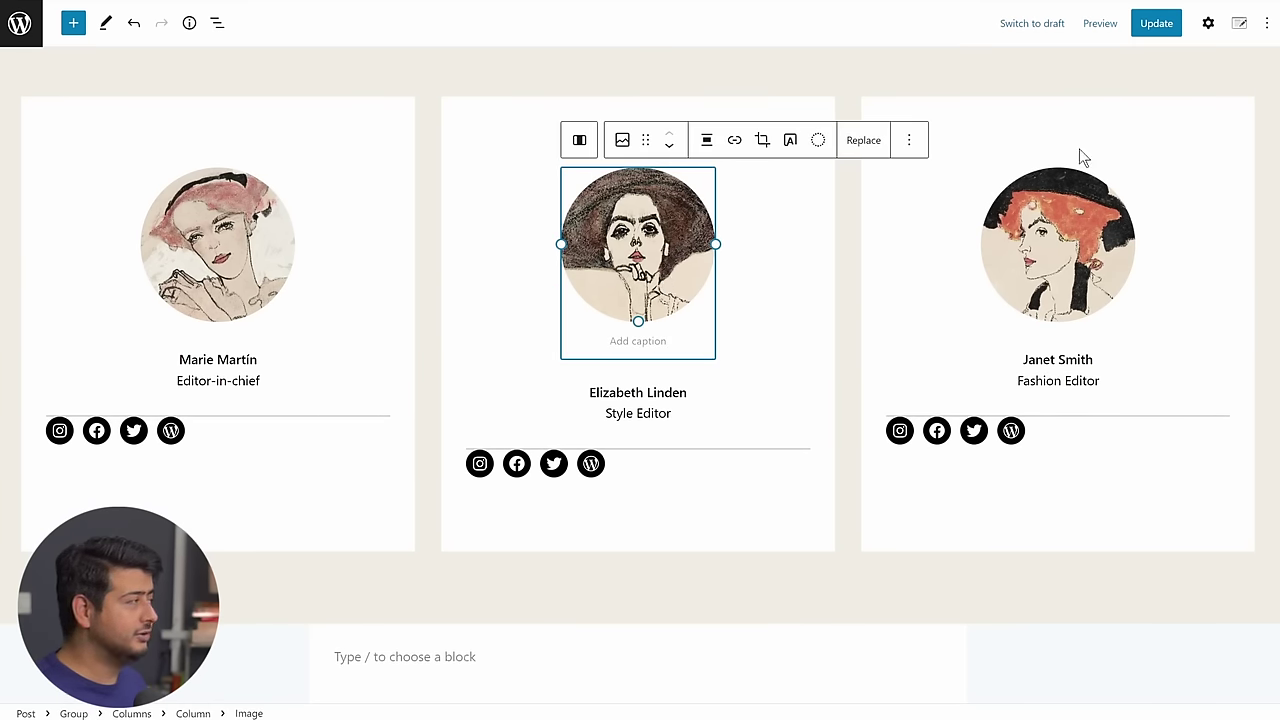
left_click(1212, 28)
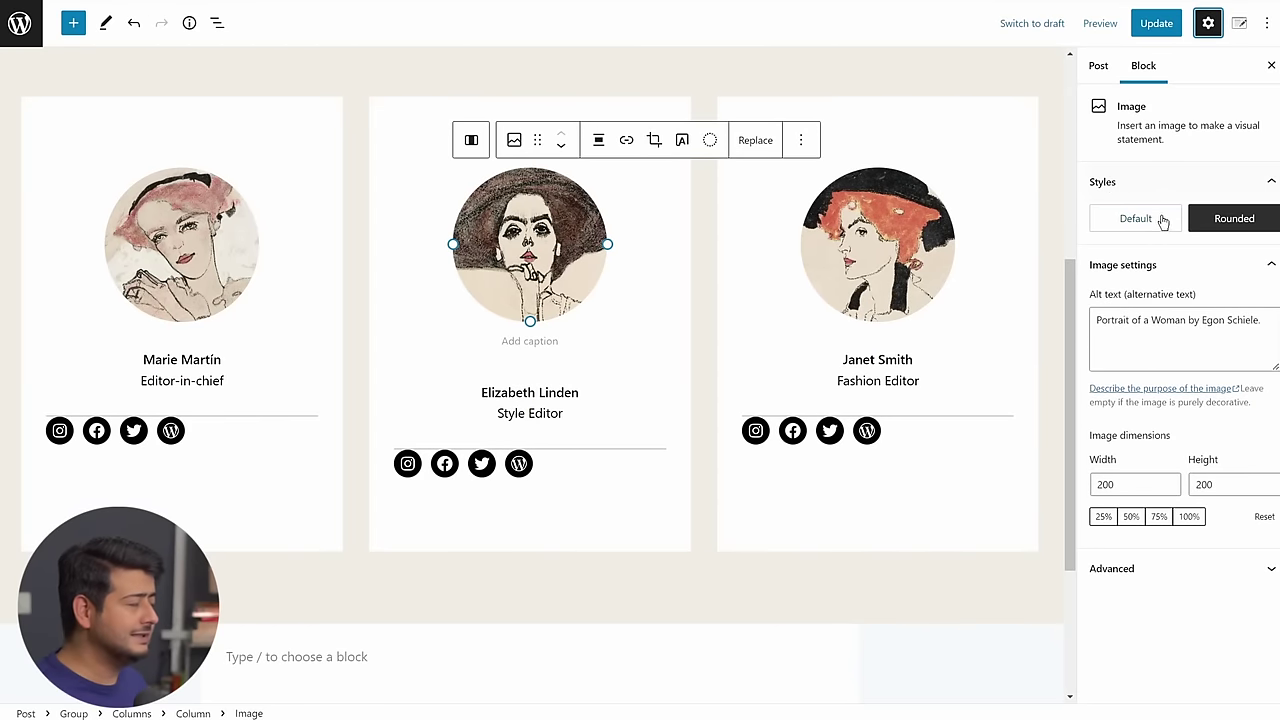
mouse_move(1158, 220)
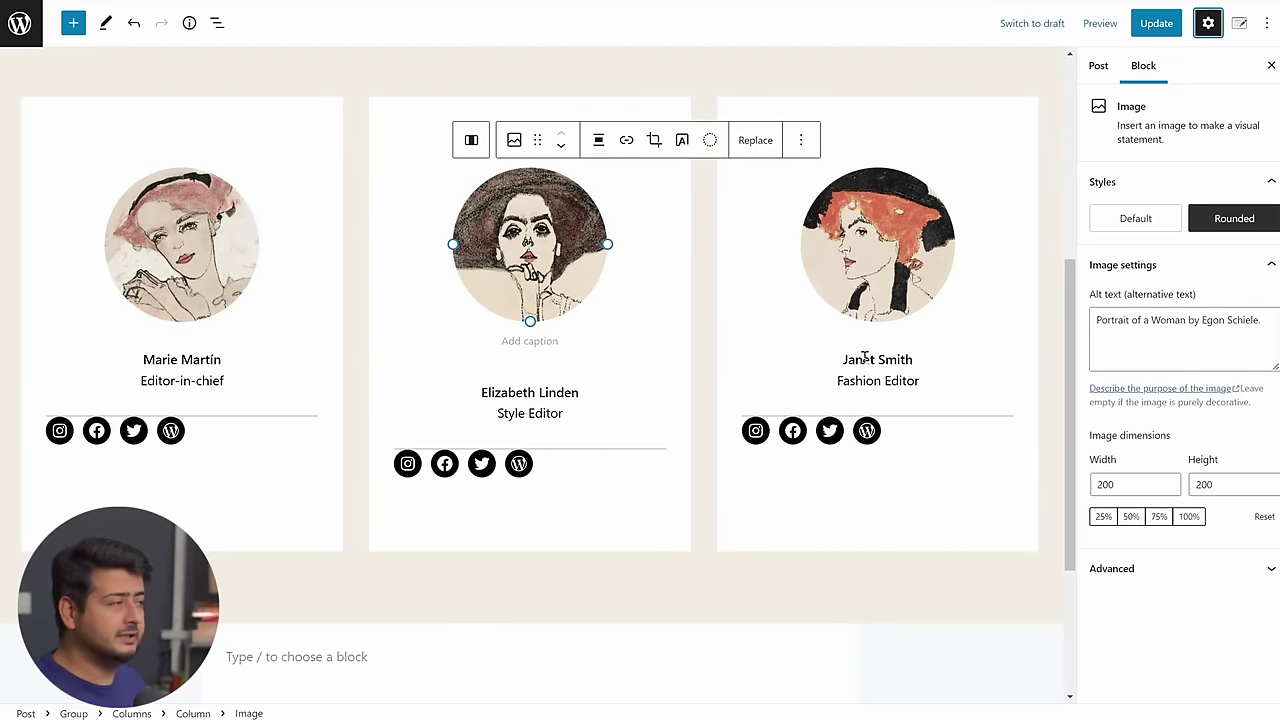
left_click(516, 393)
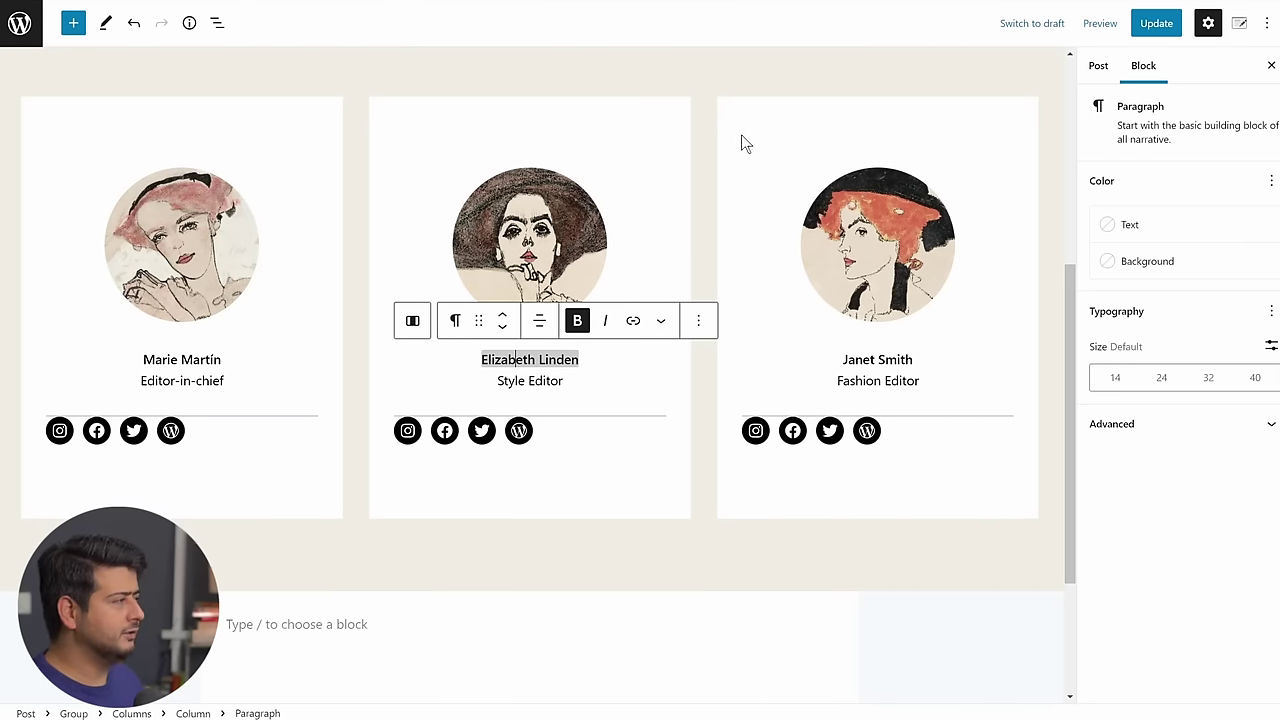
scroll(720, 214, "up", 3)
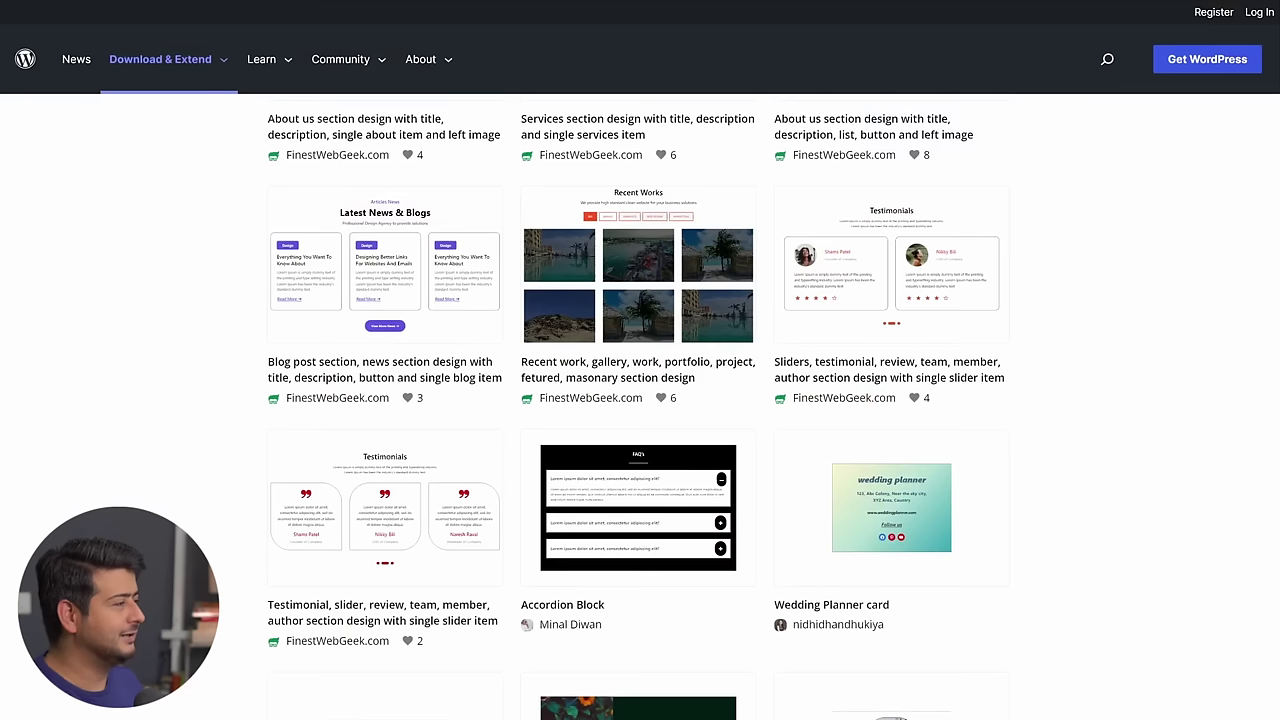
Scroll up to the top of the Patterns directory page hero.
scroll(193, 203, "up", 5)
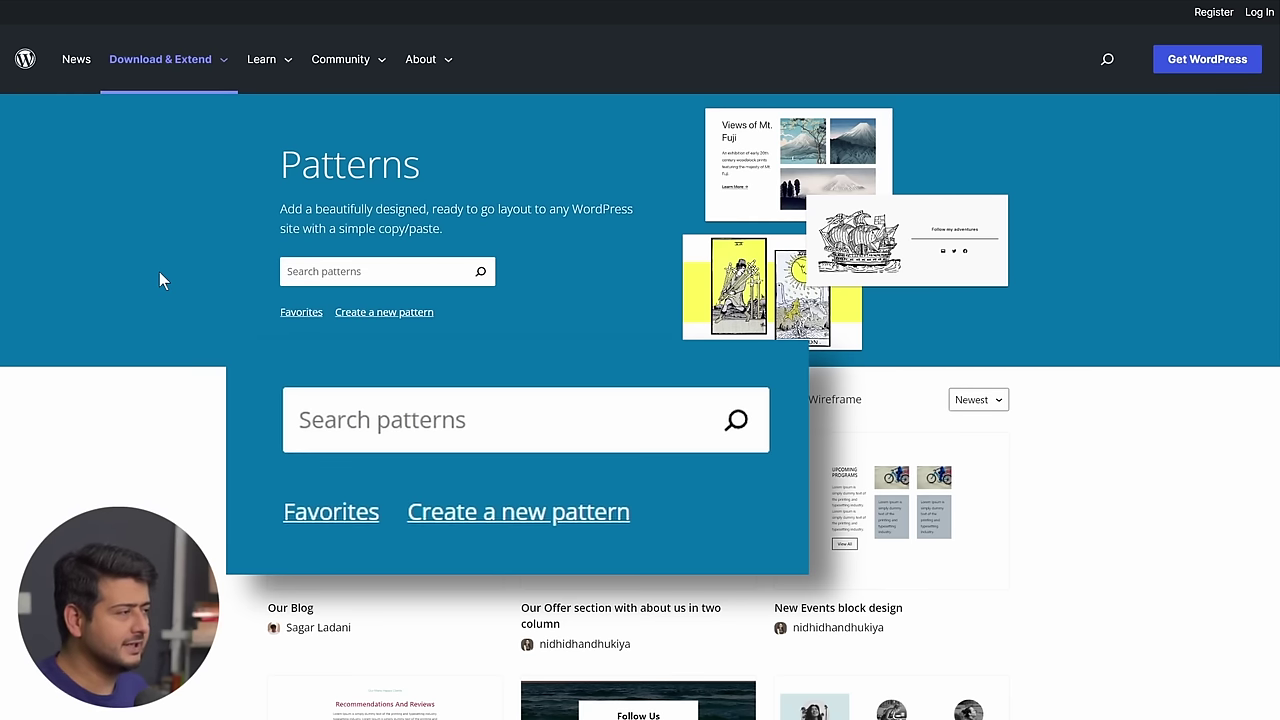
Open the 'Create a new pattern' page linked below the search box.
left_click(387, 317)
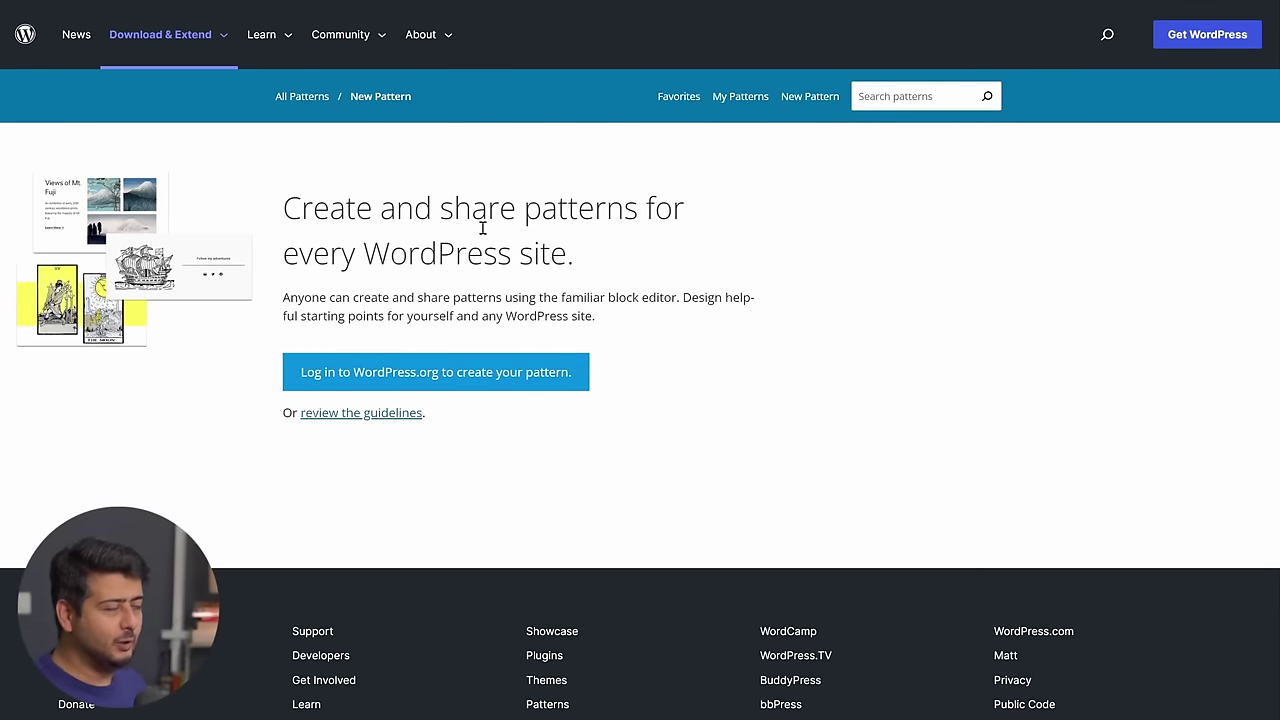